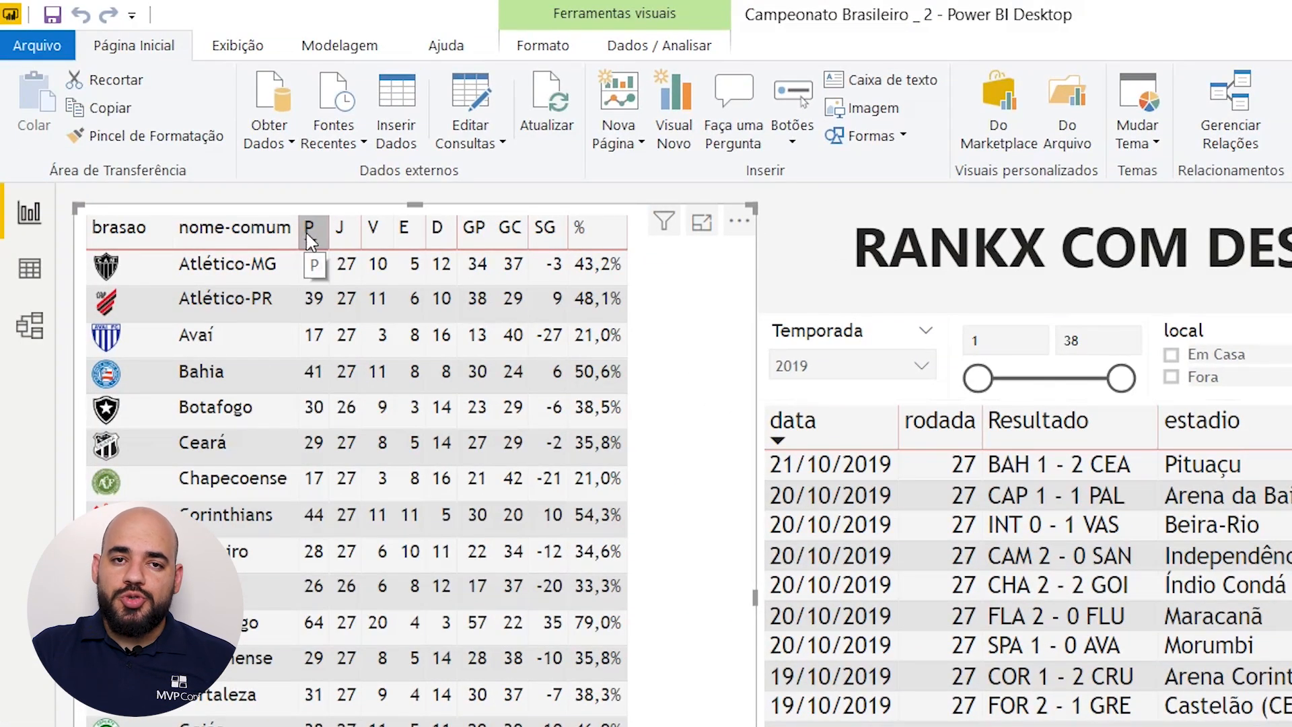
Step: Sort the team standings table by P in descending order
click(313, 244)
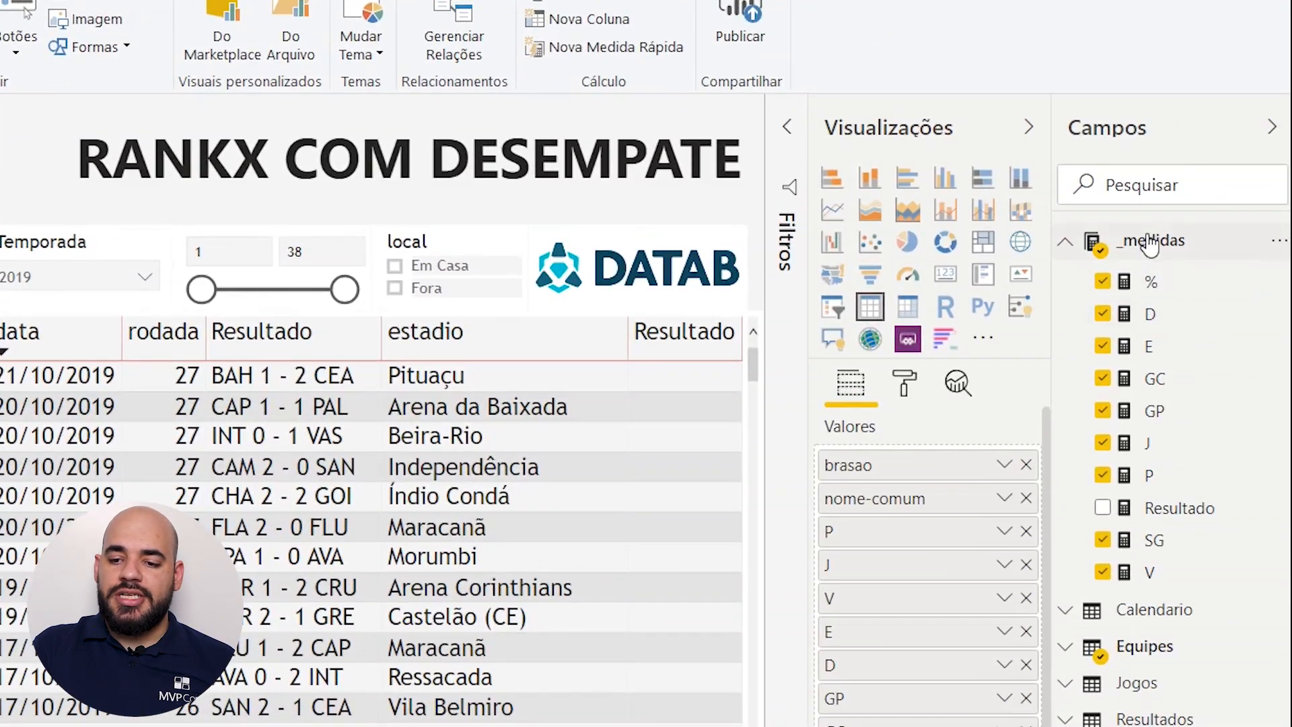
Step: Create a measure in the _medidas table defined as # = RANKX(ALL(Equipes);[P])
right_click(1249, 254)
click(1124, 276)
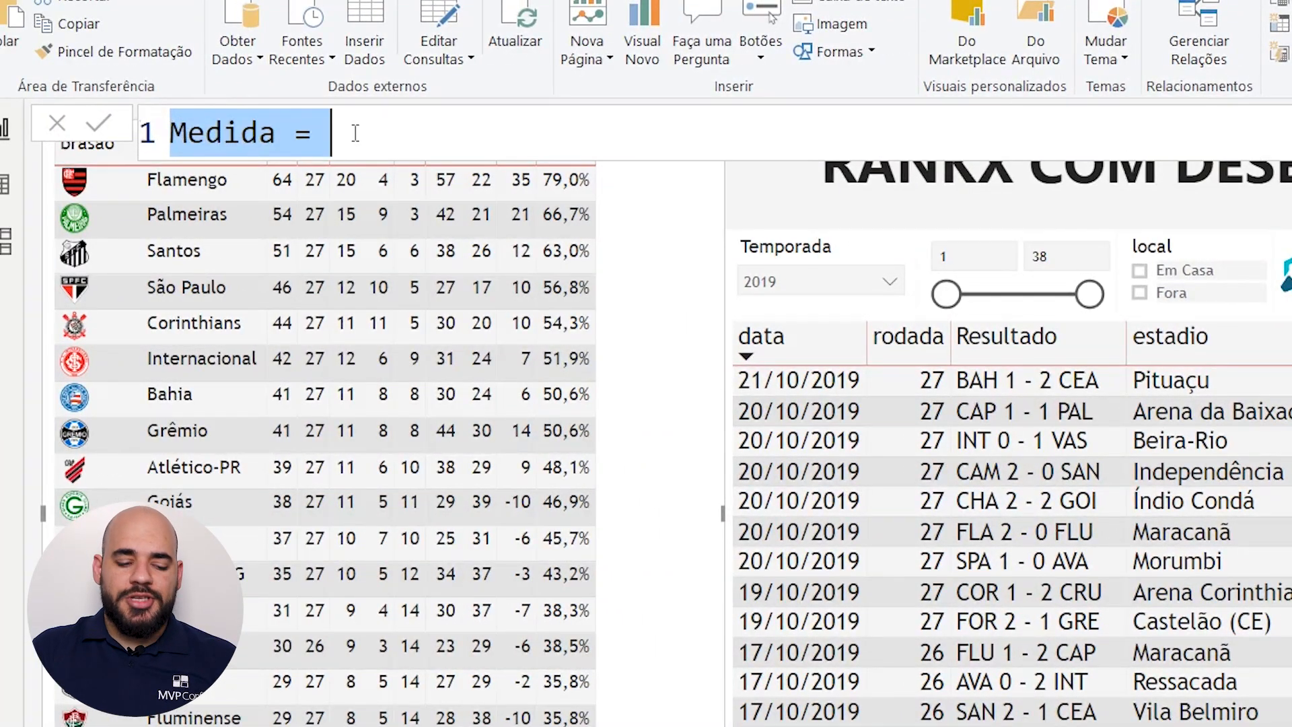
text(#)
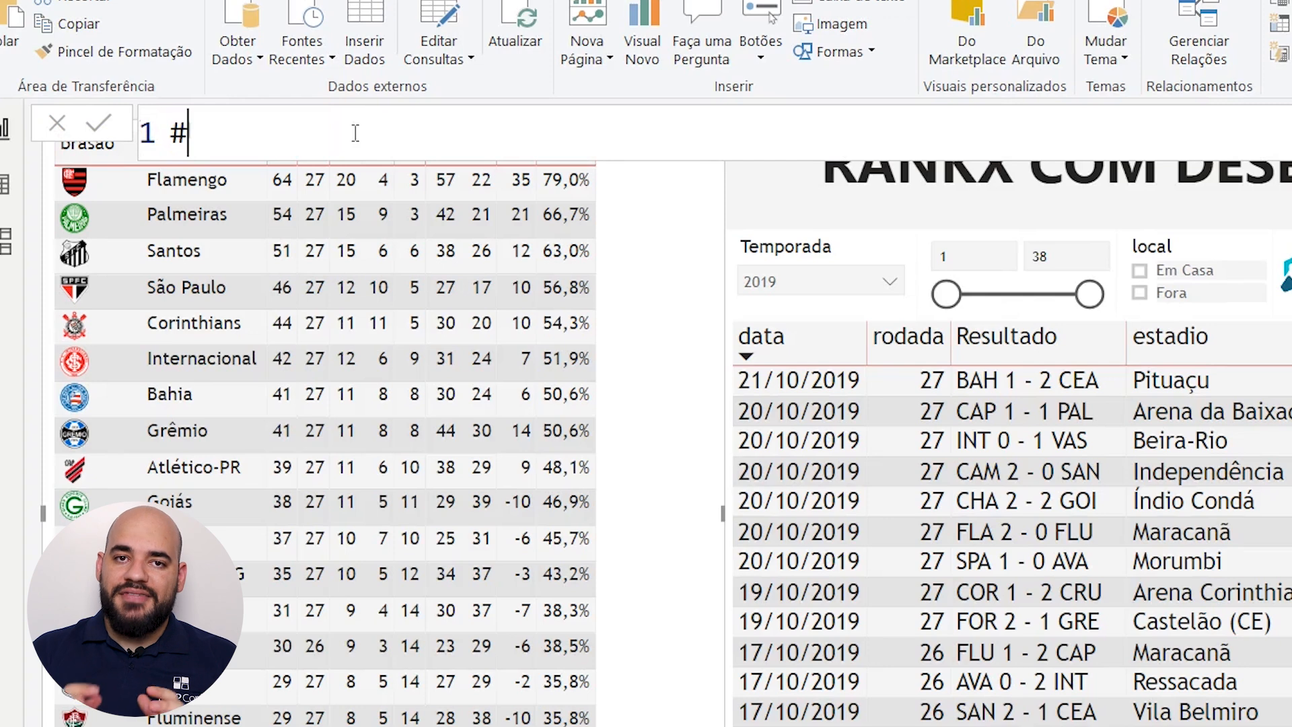
text( =)
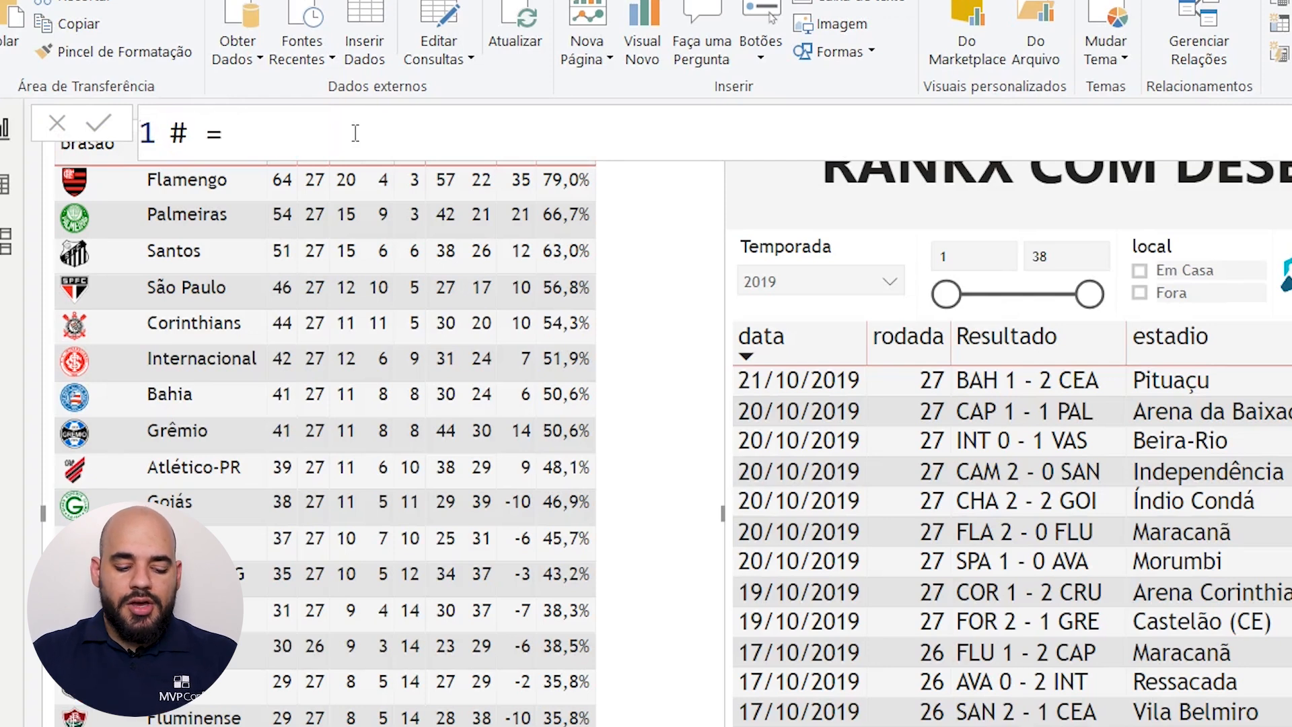
text( RANKX()
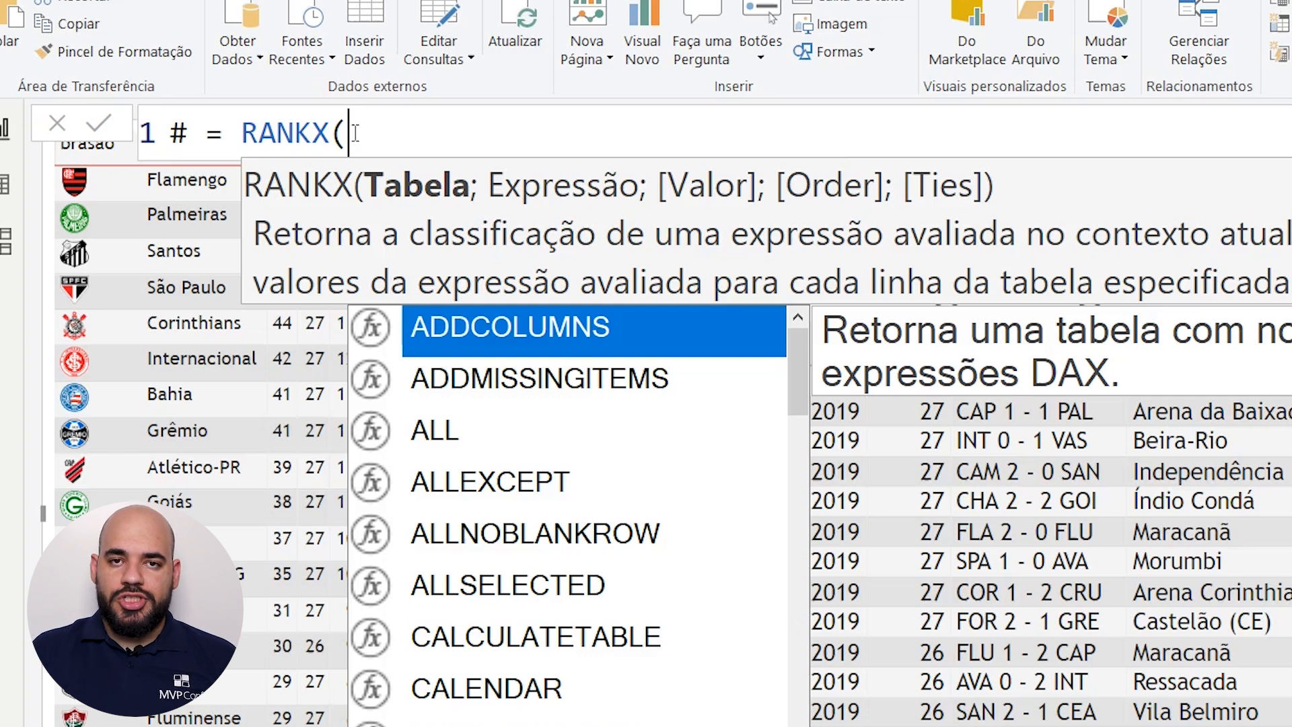
text(ALL()
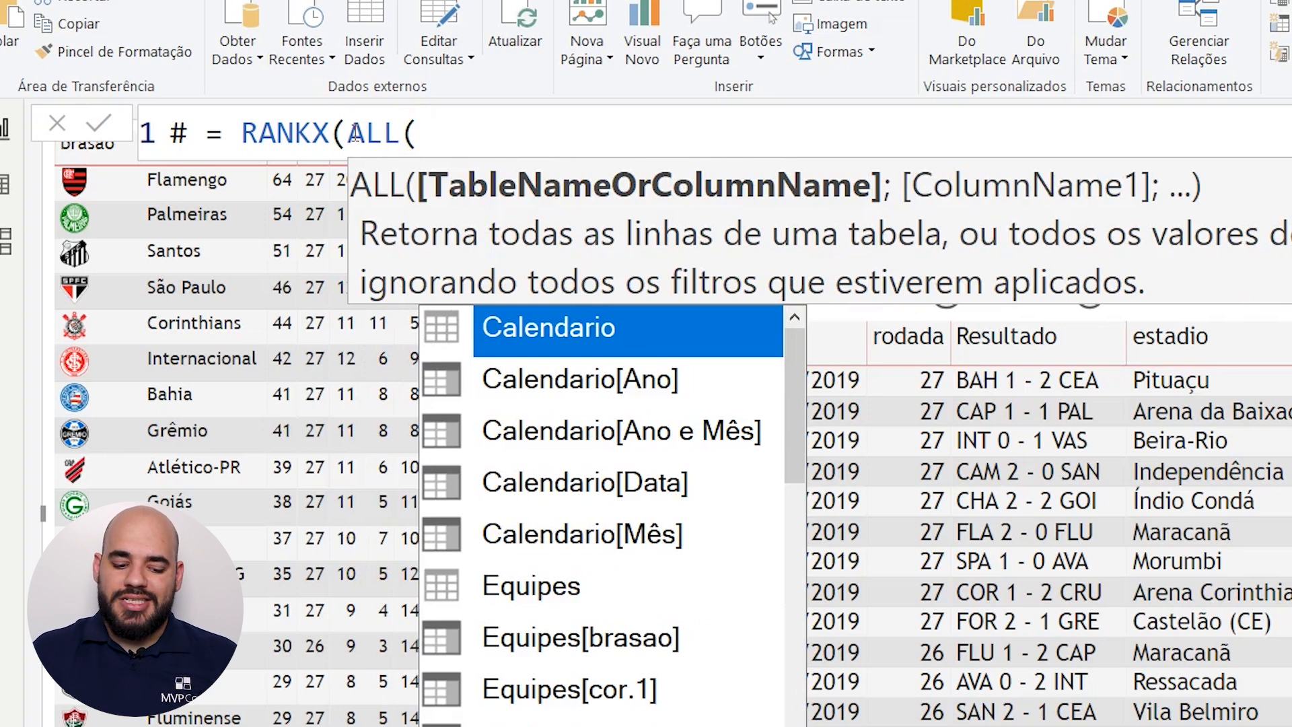
text(Equipes)
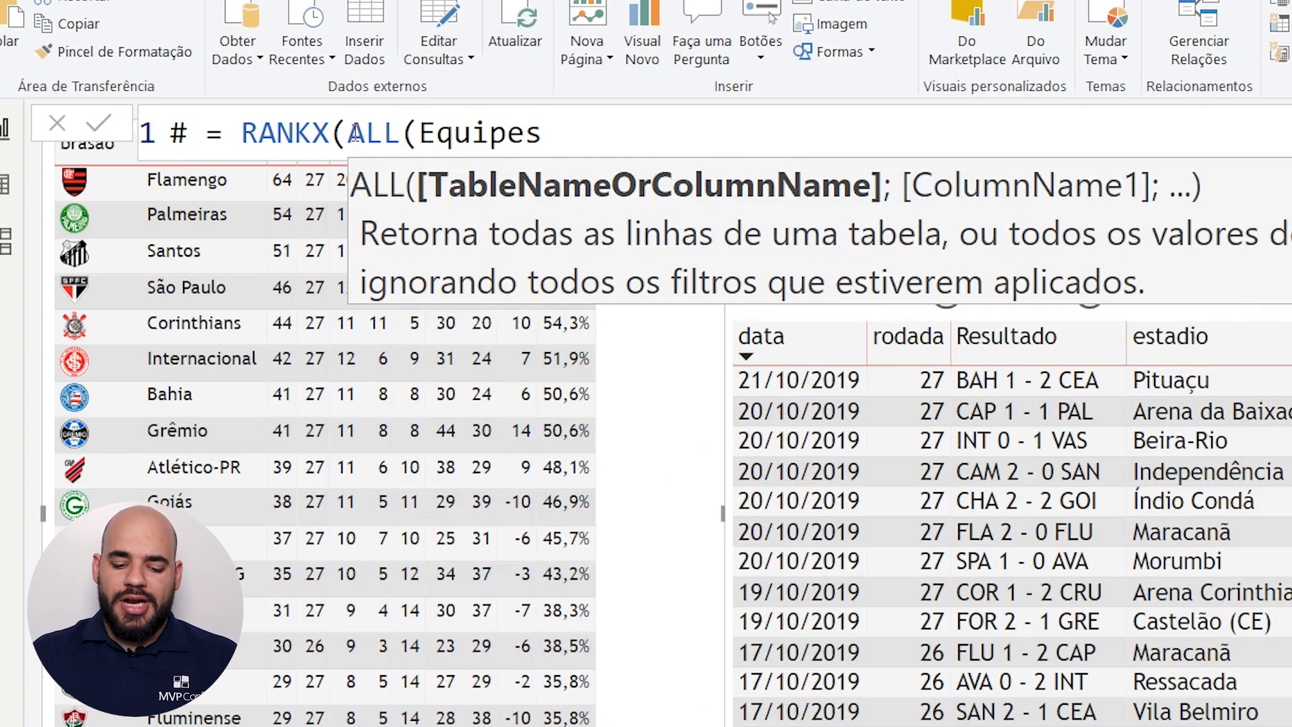
text();)
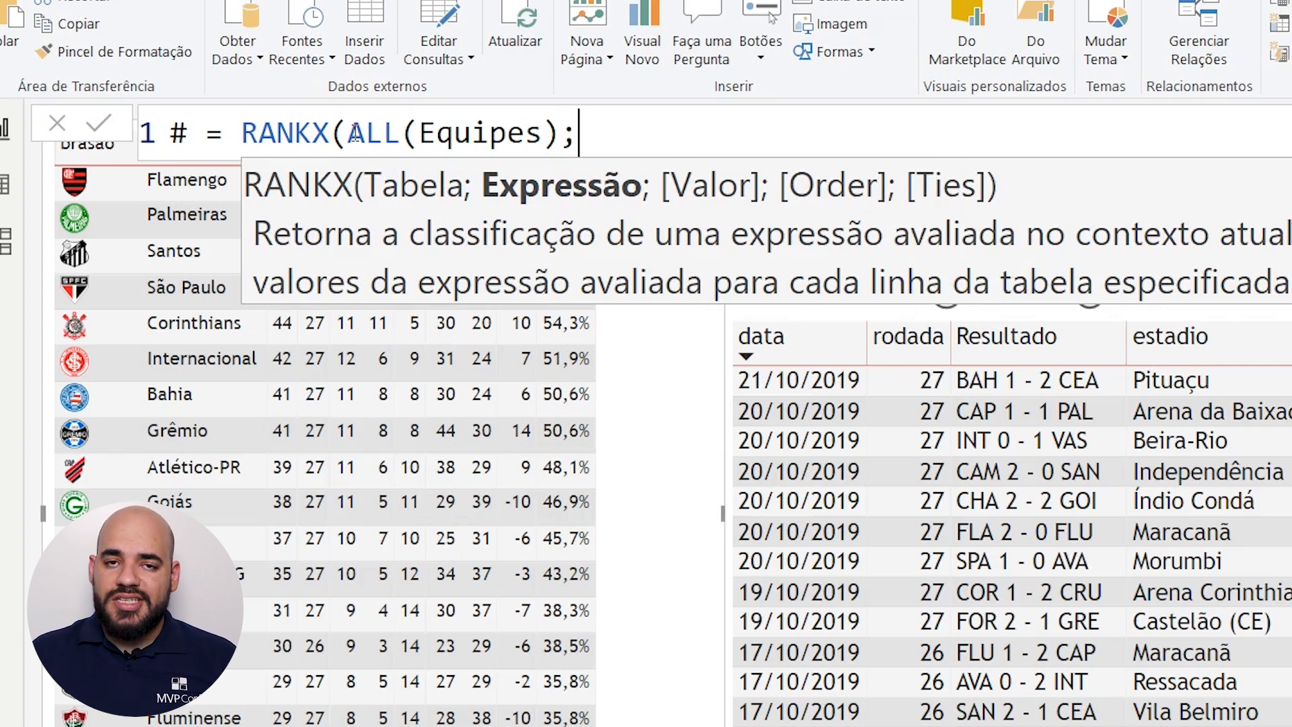
text([)
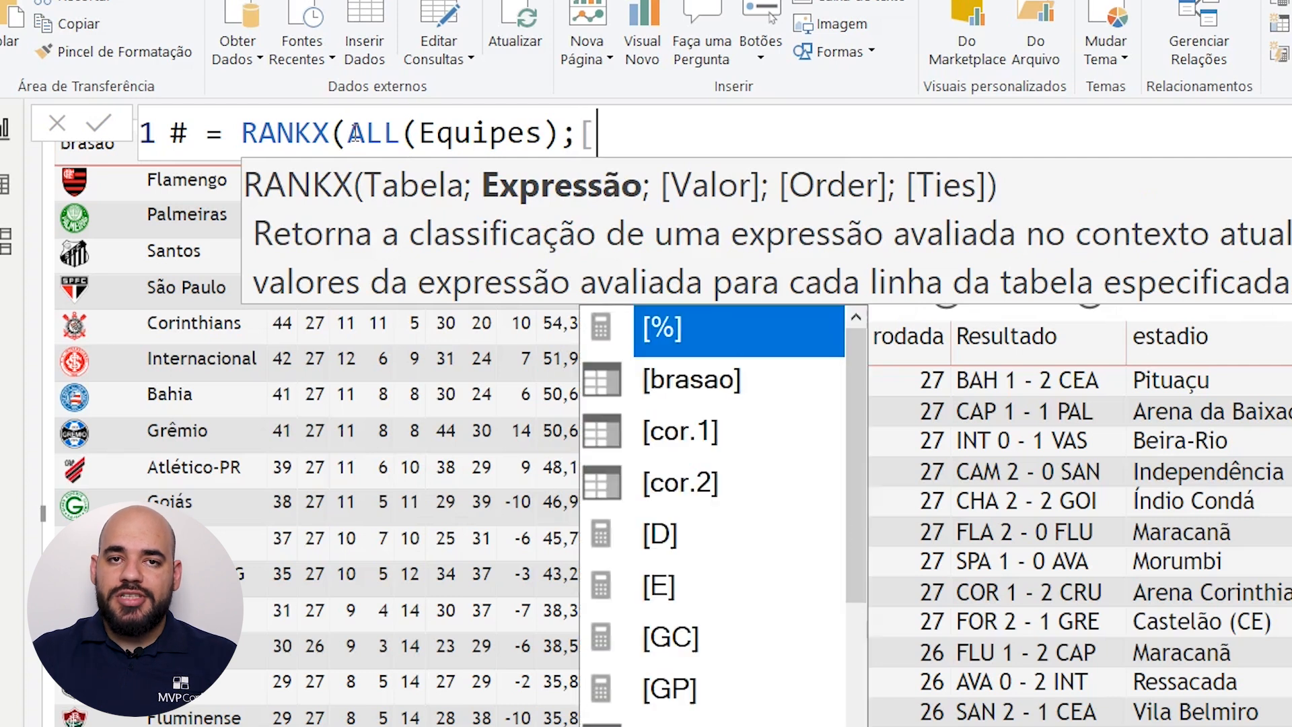
text(p)
key(Tab)
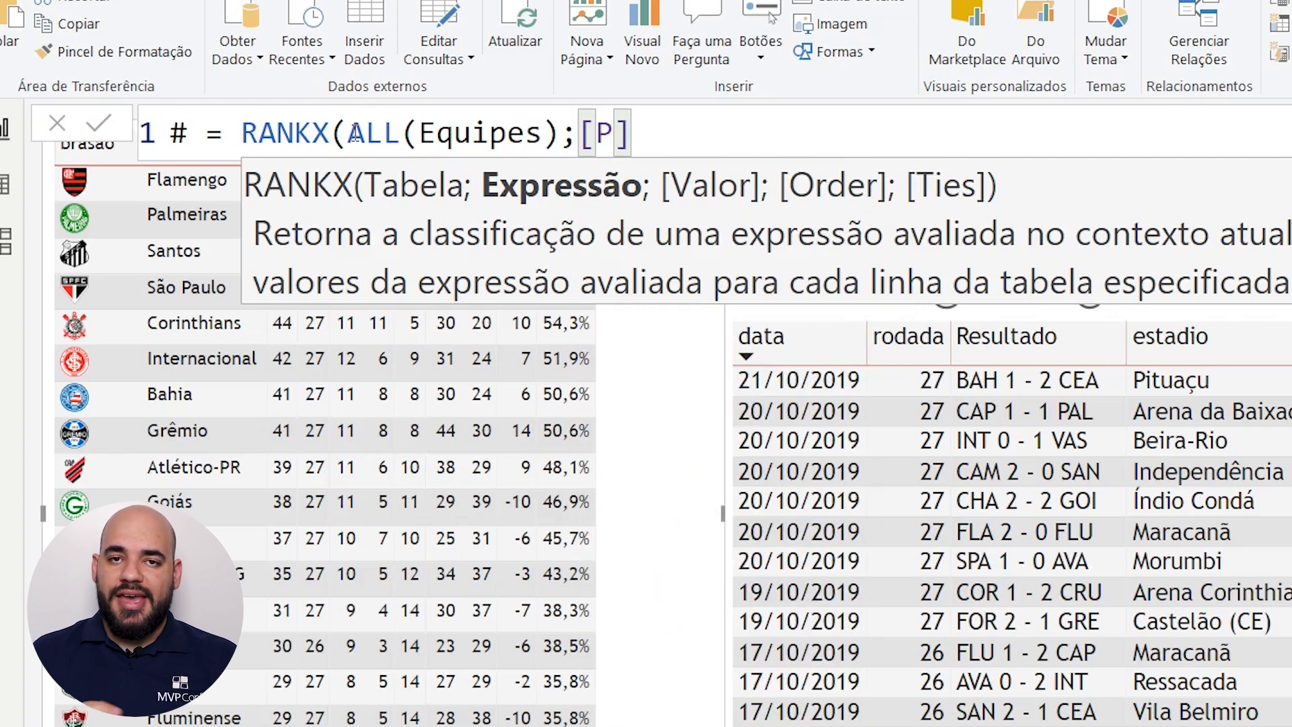
text())
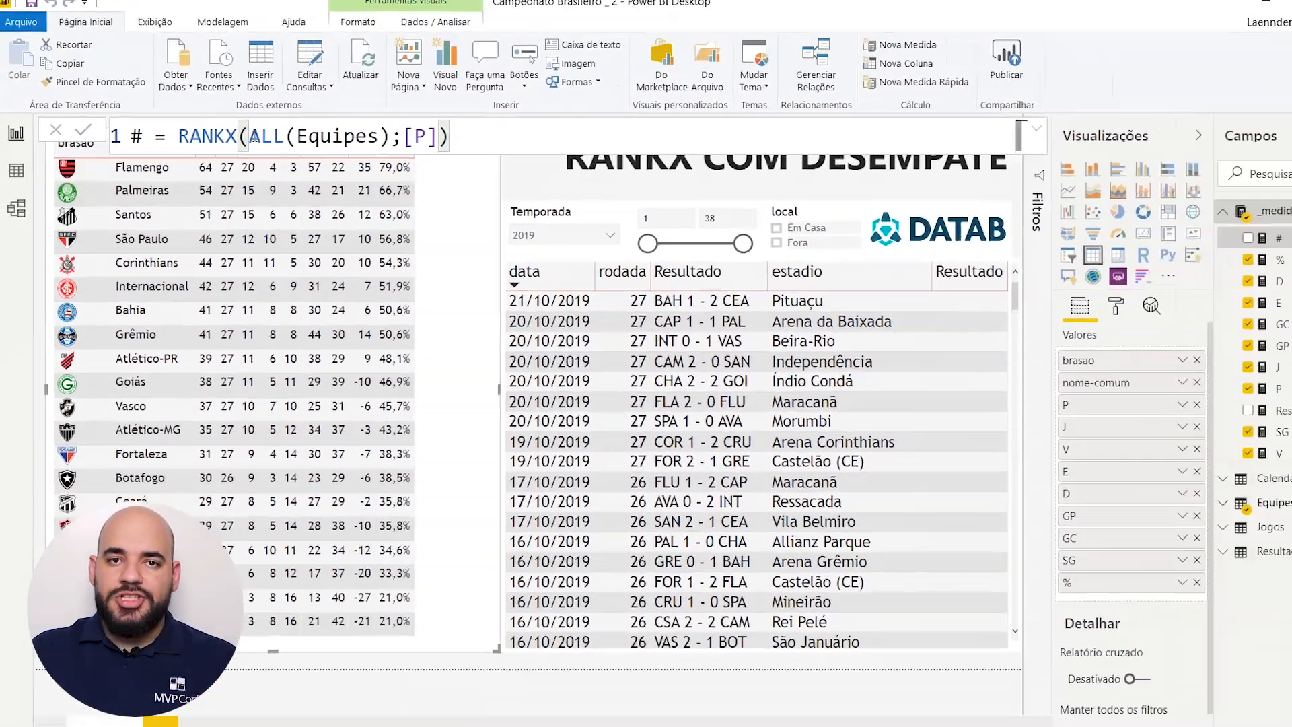
click(529, 188)
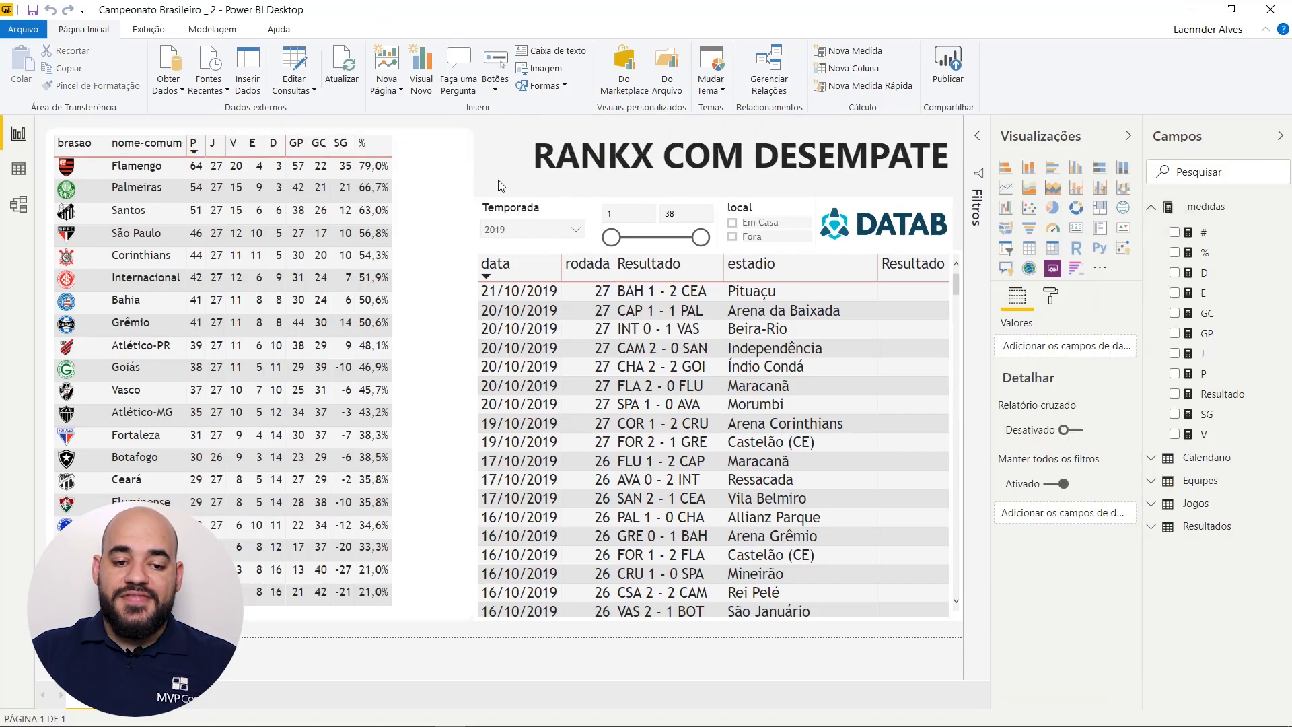
Step: Add the # measure to the team standings table as its first column, before brasao
click(462, 201)
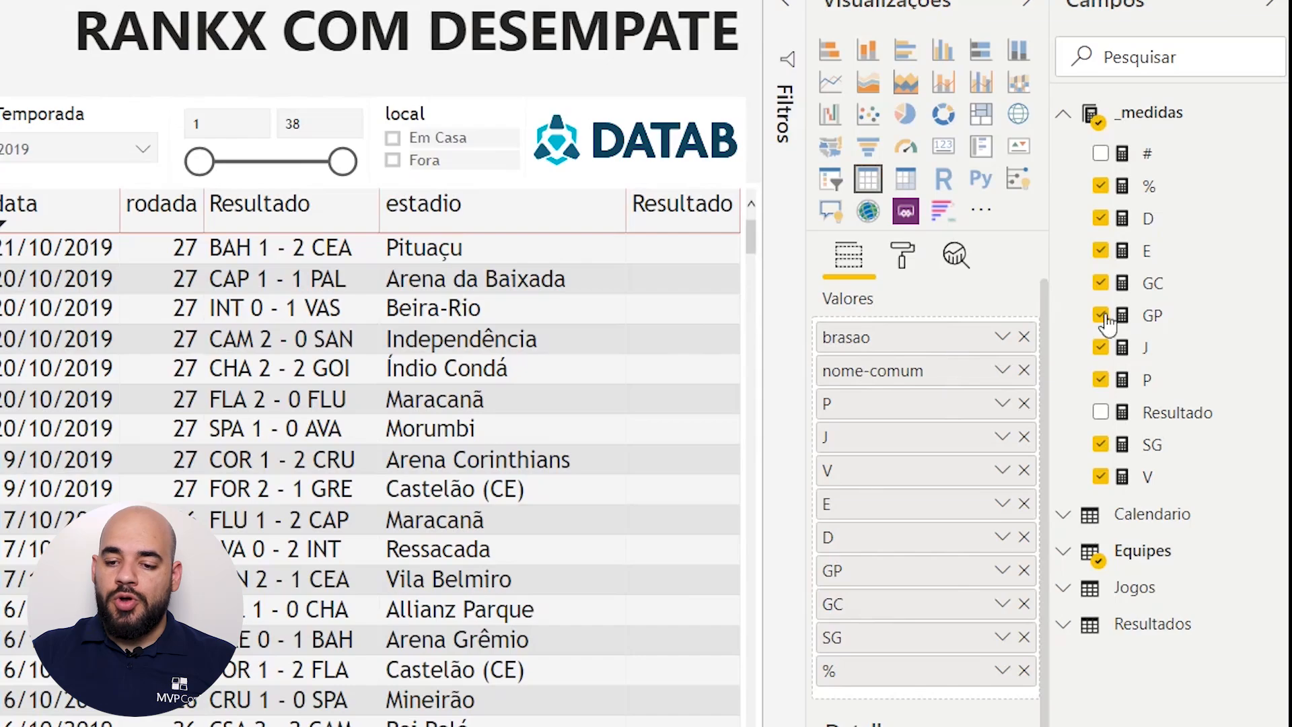
drag(1149, 158, 929, 370)
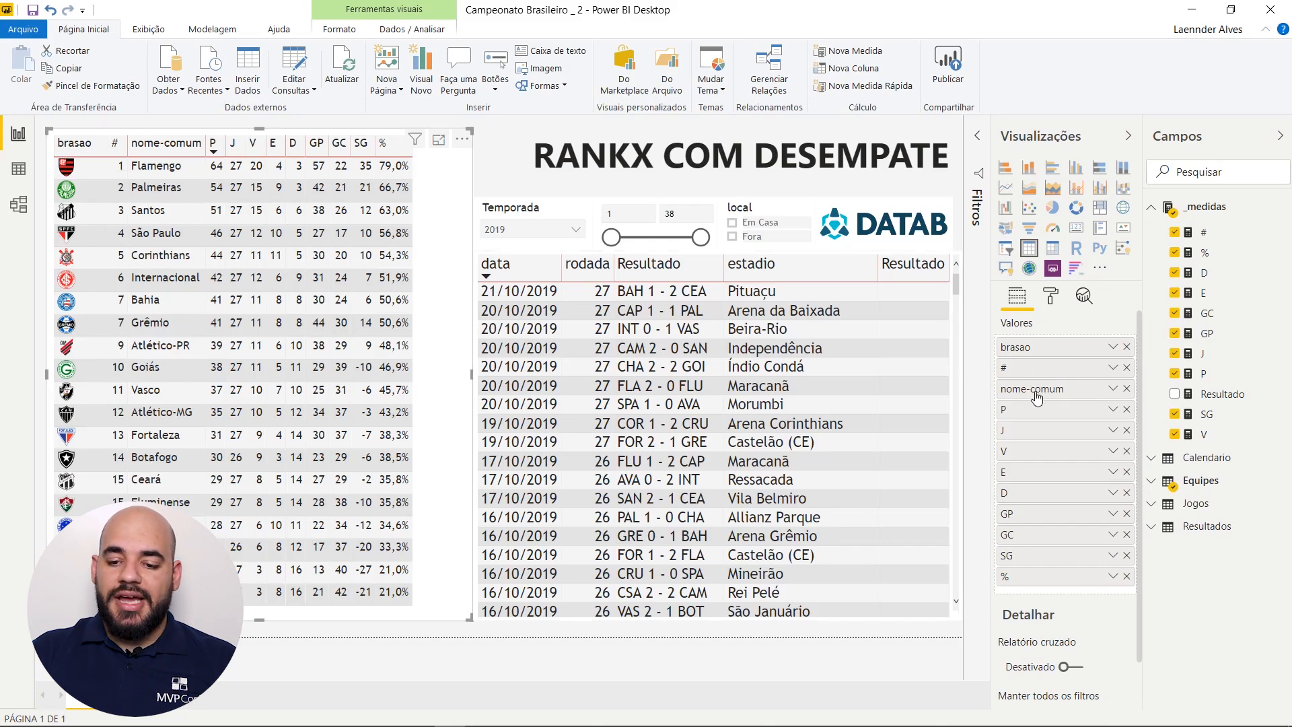
drag(1028, 369, 1033, 345)
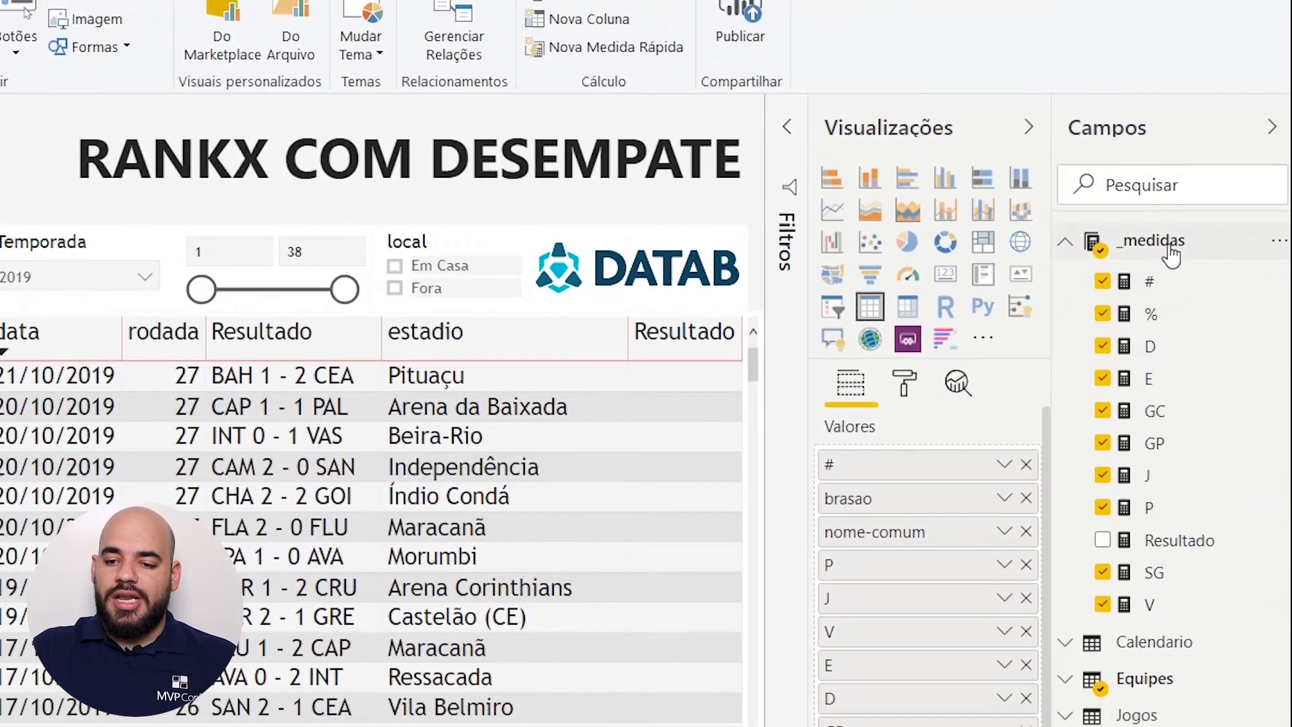
Step: Create a measure in the _medidas table defined as Critério = [P] * 1000000 + [V] * 100000 + [SG] * 1000 + [GP] * 1
right_click(1235, 237)
click(1152, 277)
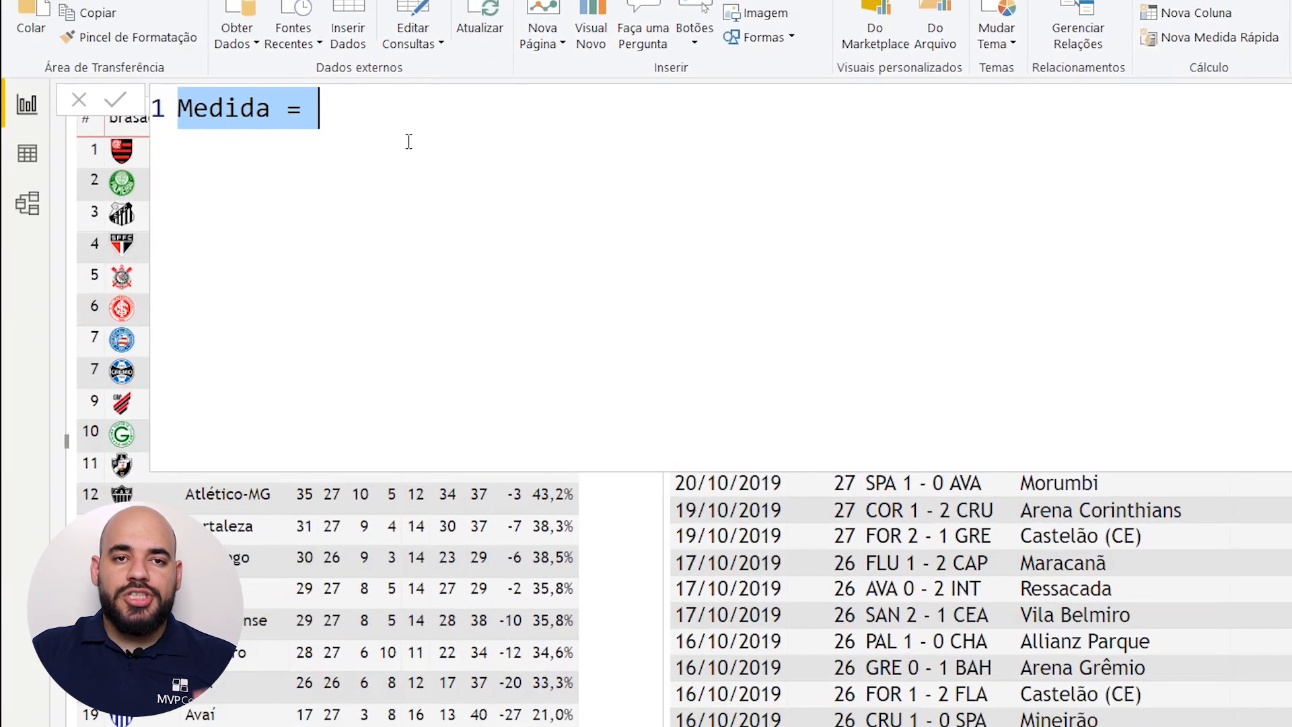
text(Critério =)
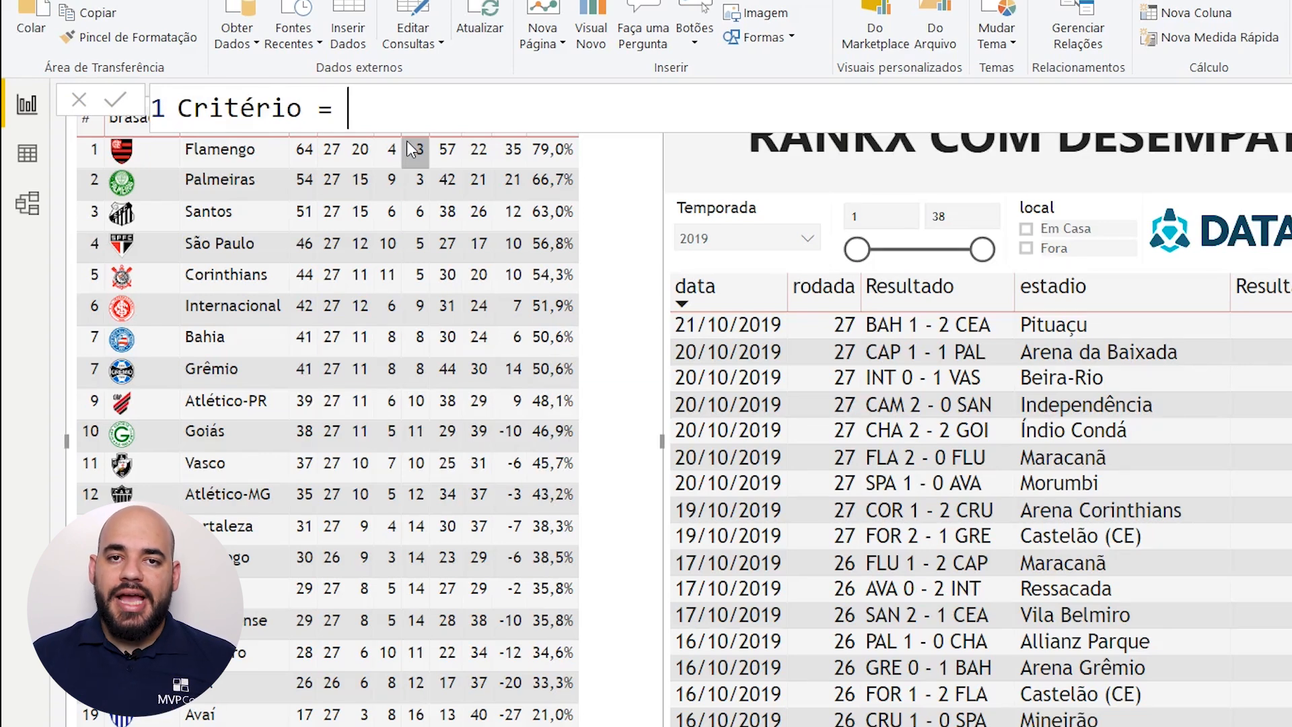
text([P] )
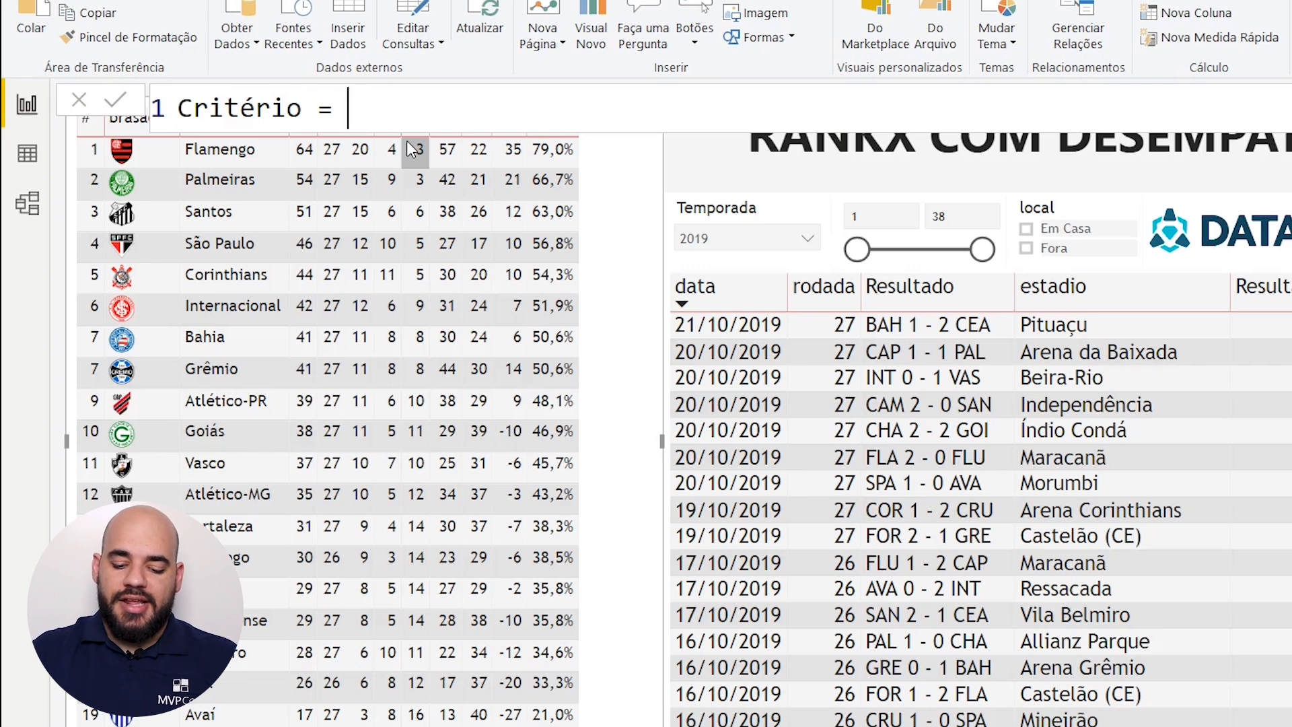
text(* )
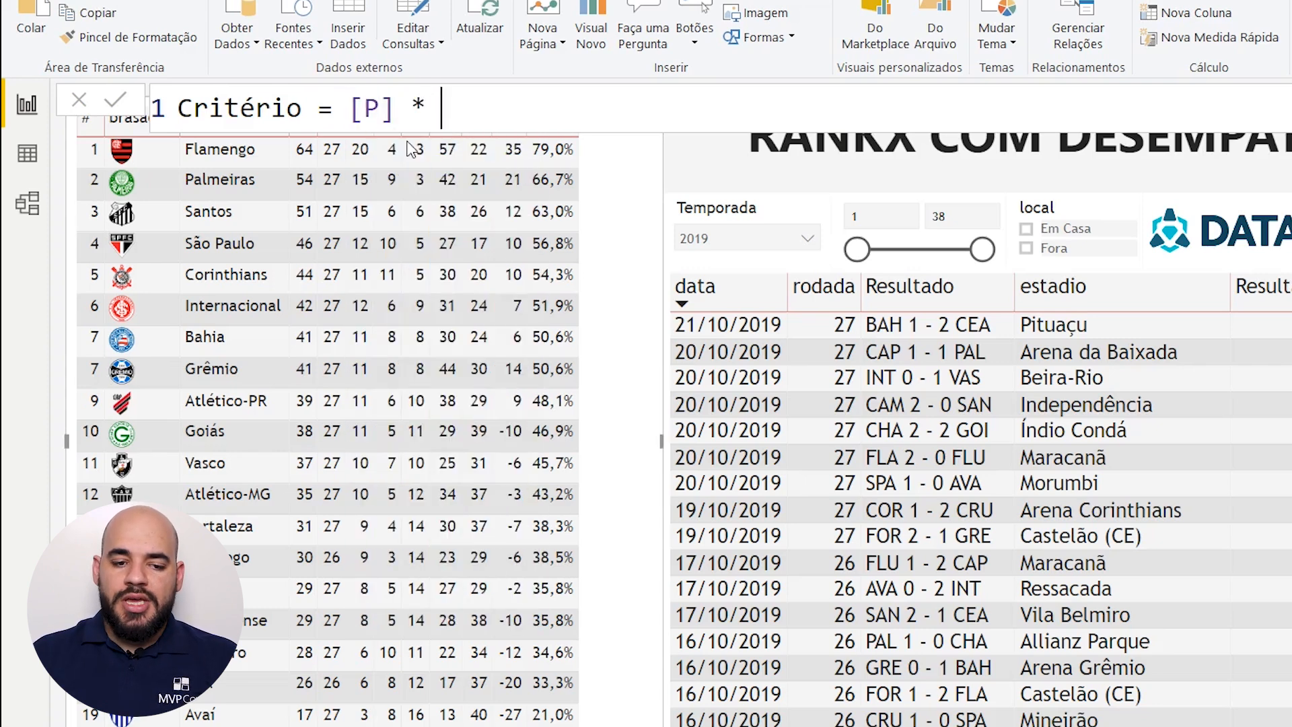
text(100)
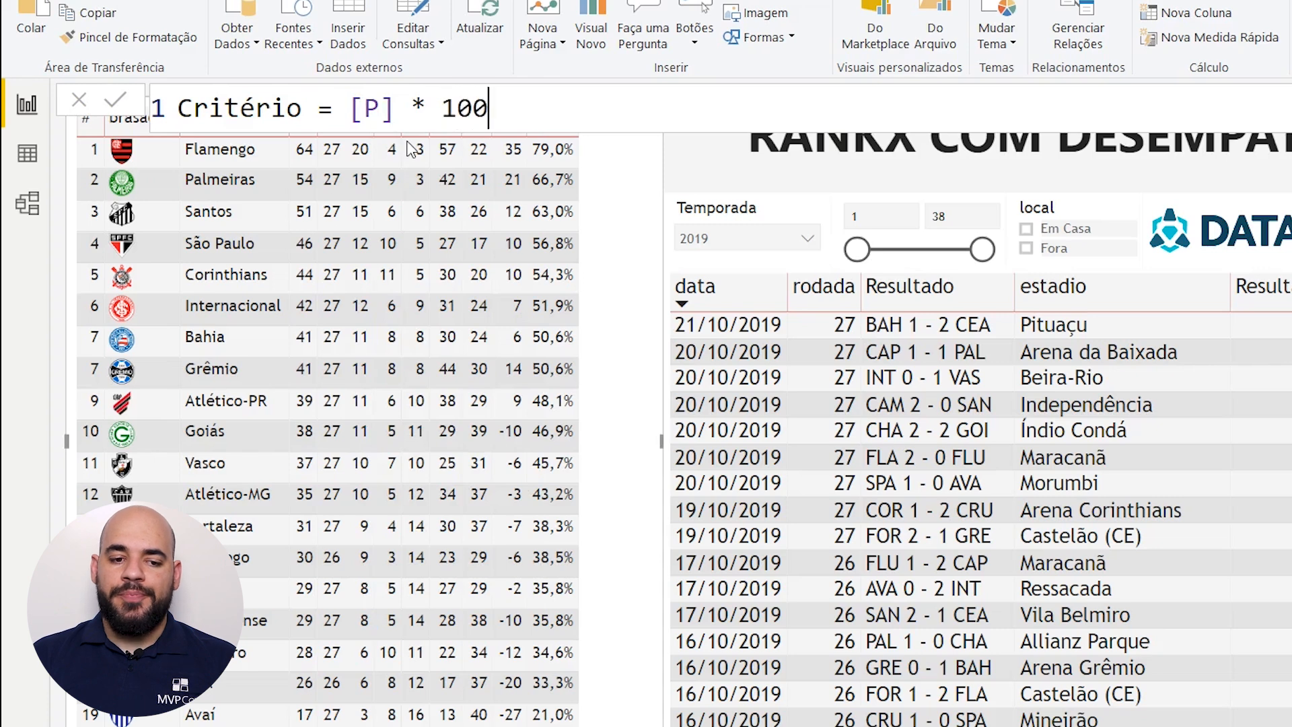
text(0000 + )
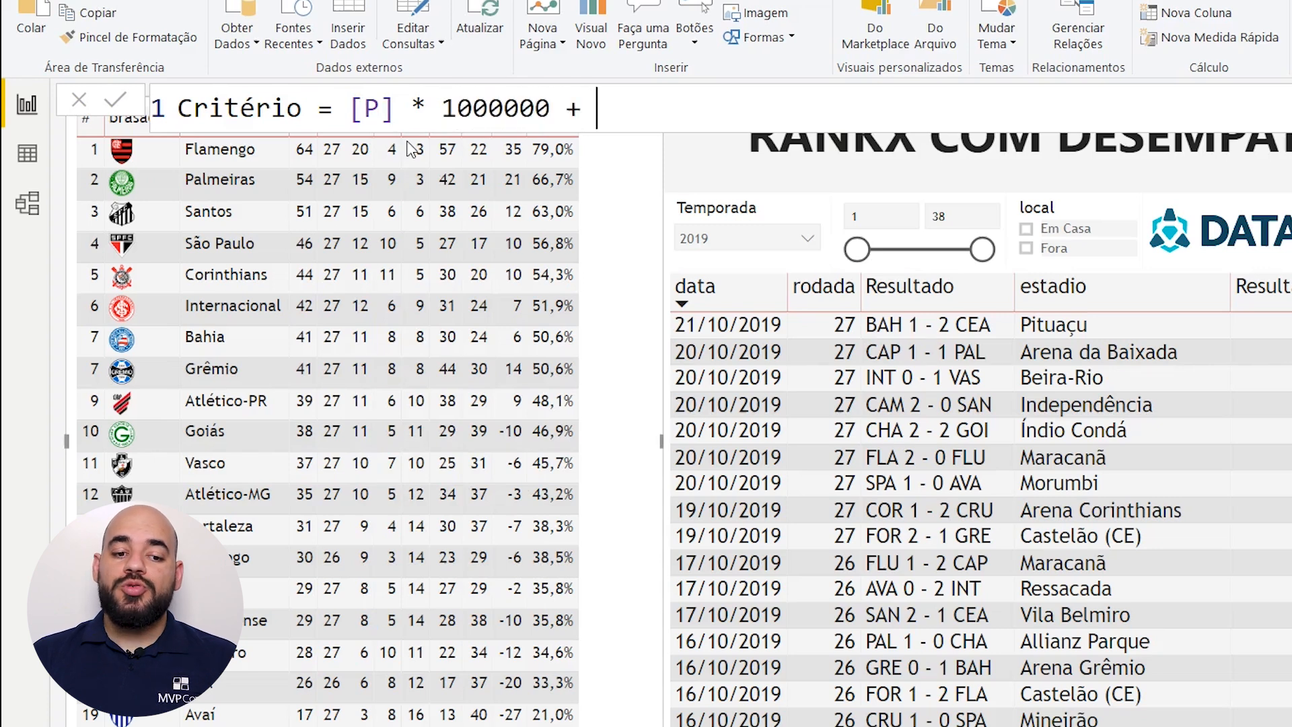
text([)
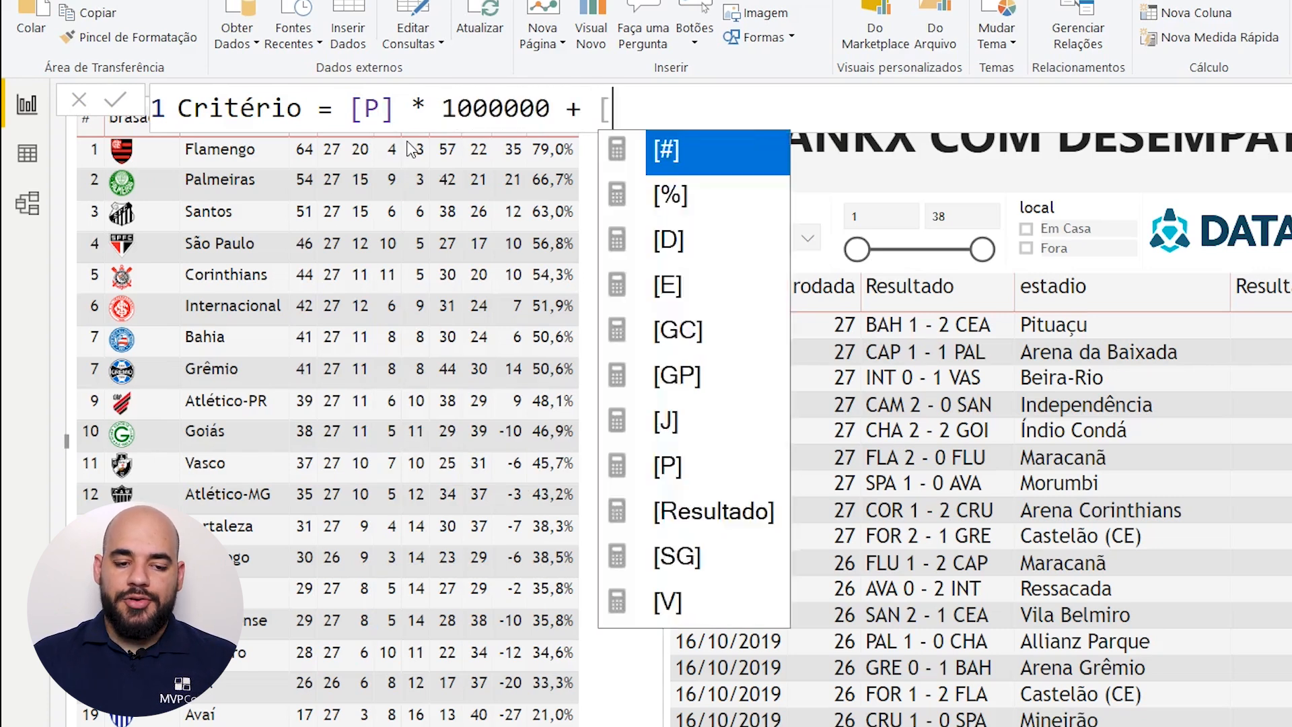
text(V] * )
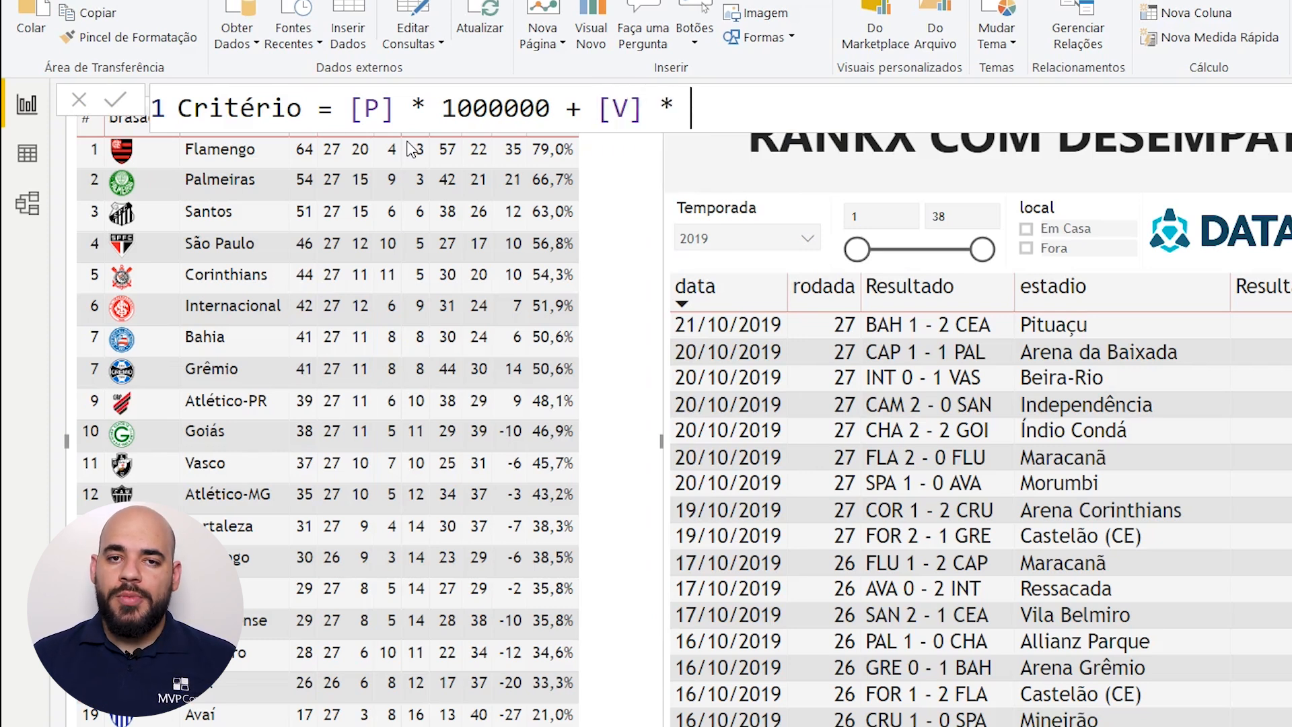
text(100000)
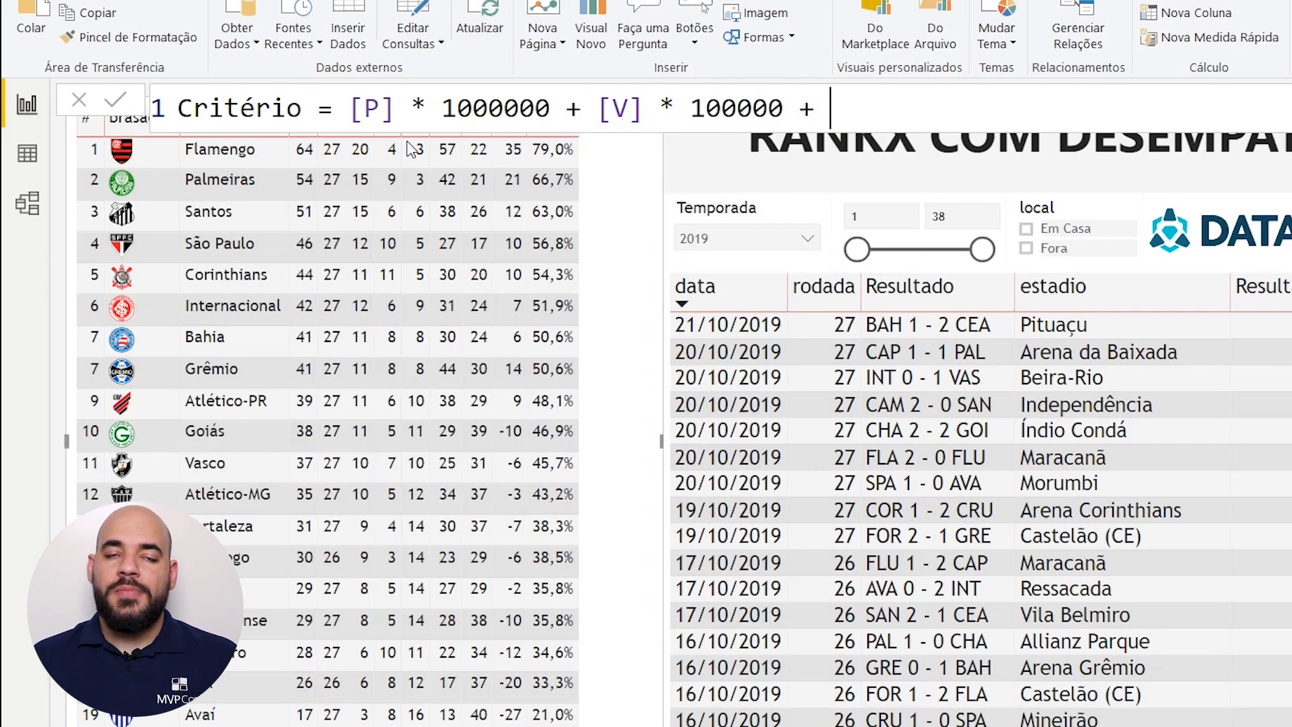
text([SG])
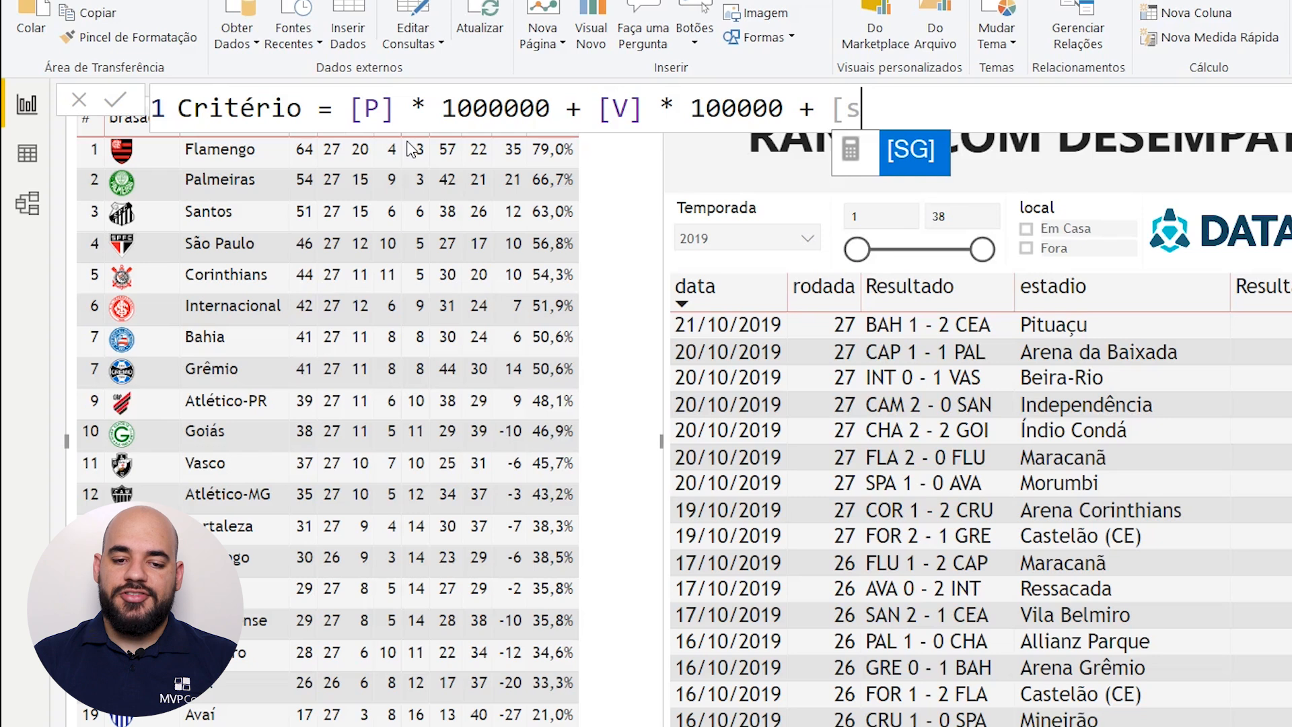
text( * 1000)
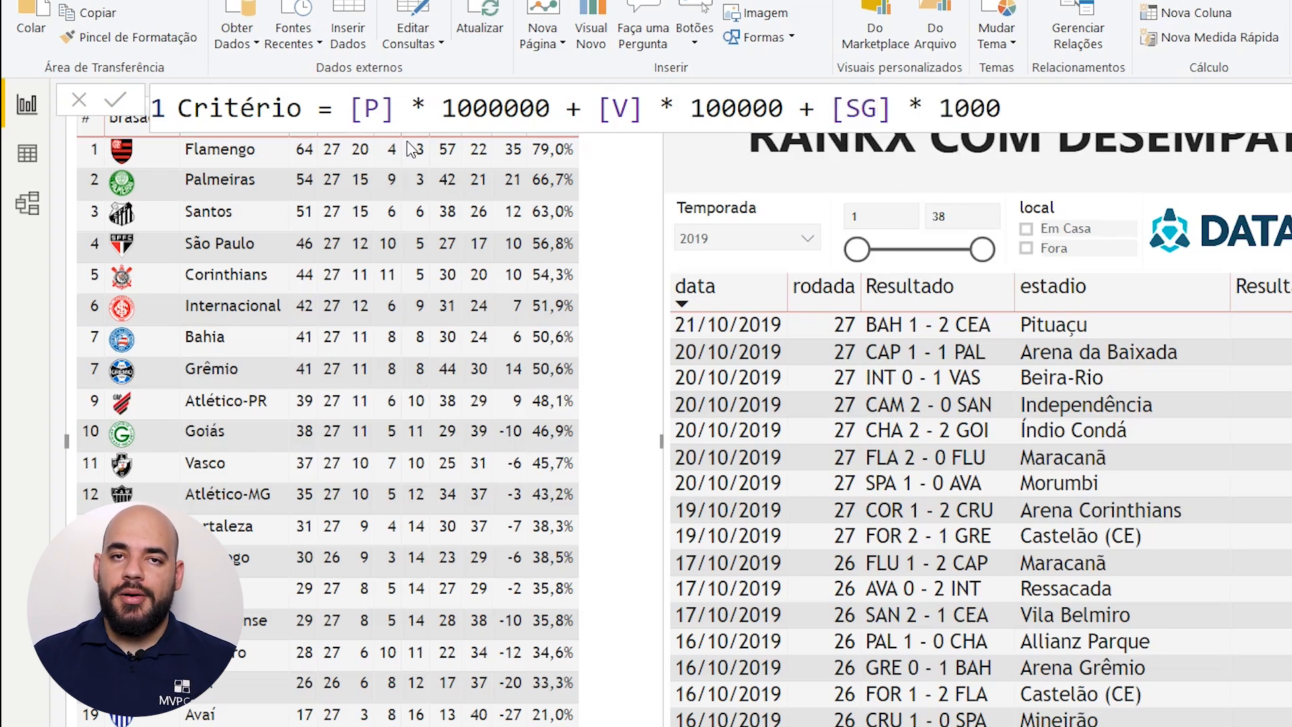
text( + )
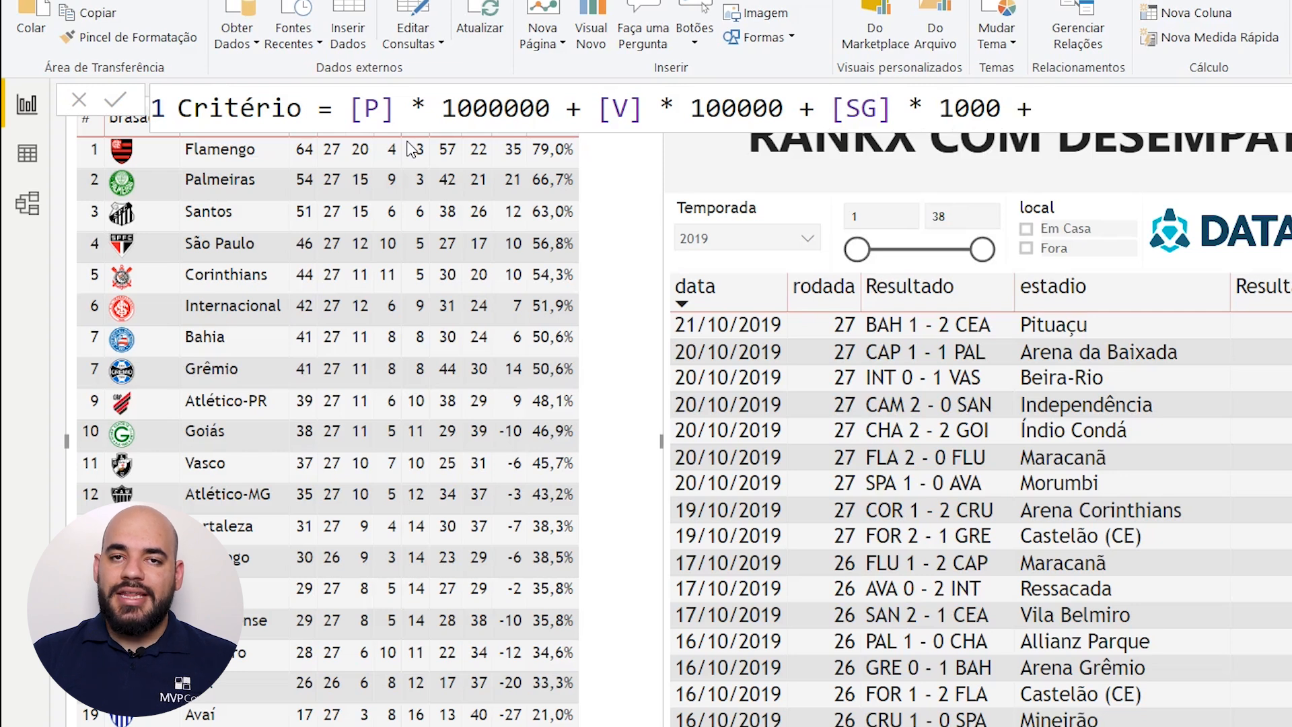
text([)
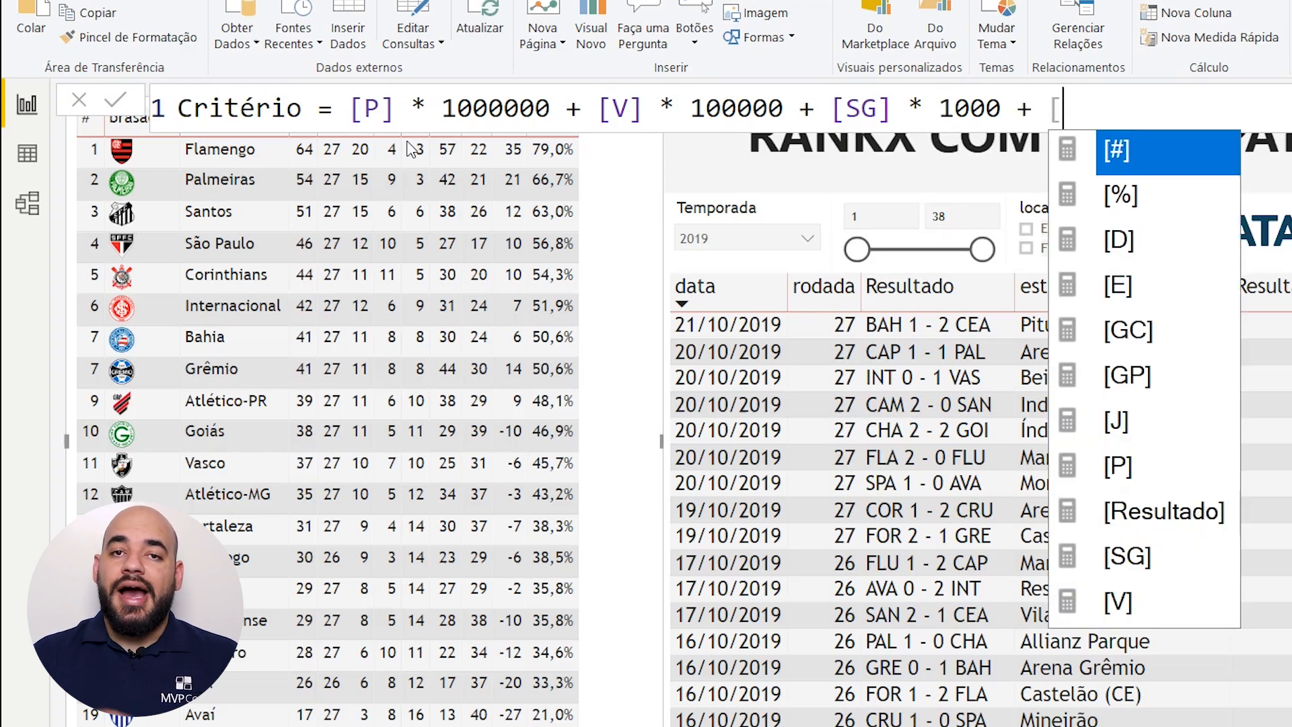
text(GP] )
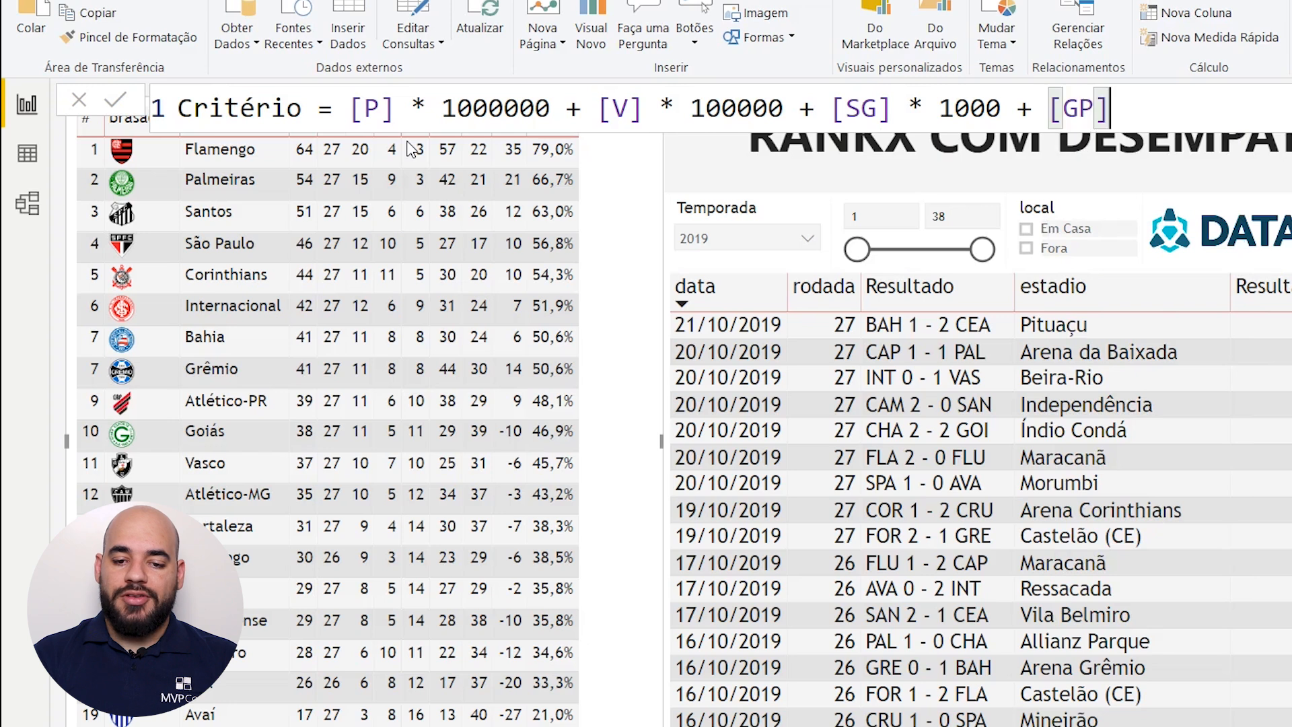
text(* 1)
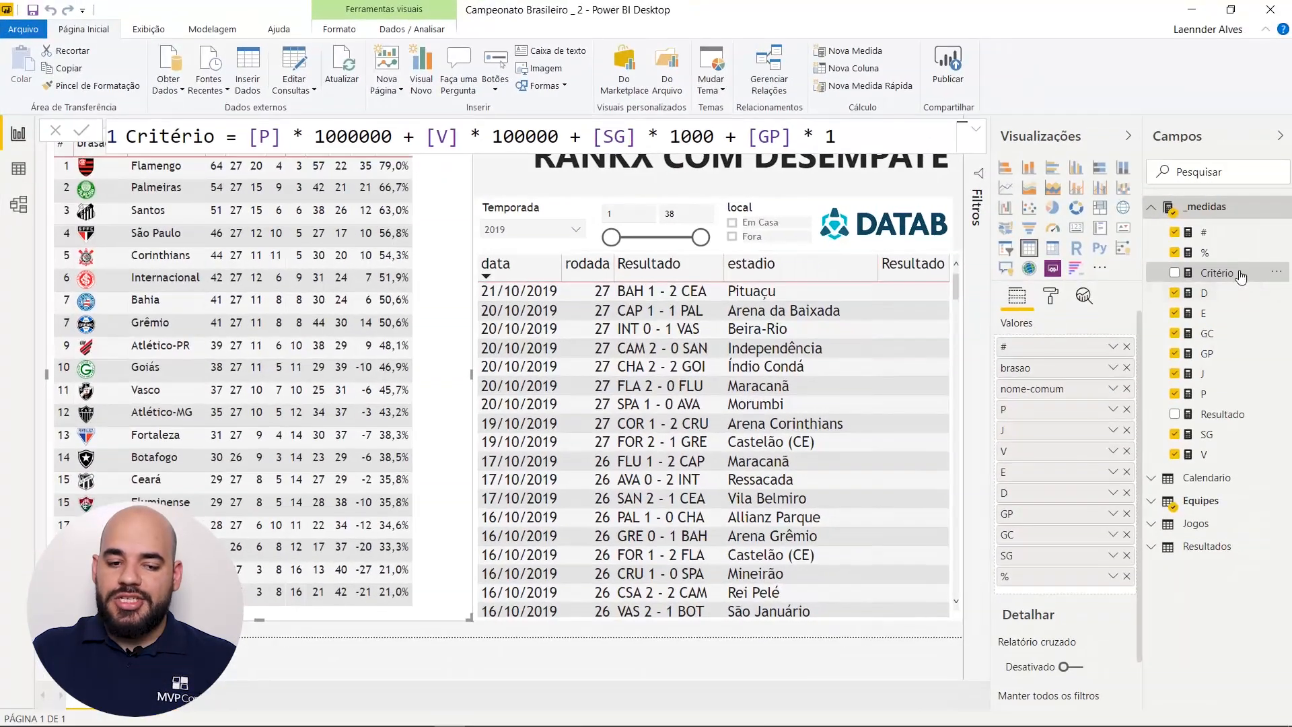
Step: Add Critério to the team standings table to check its values, and remove the column again
click(1218, 272)
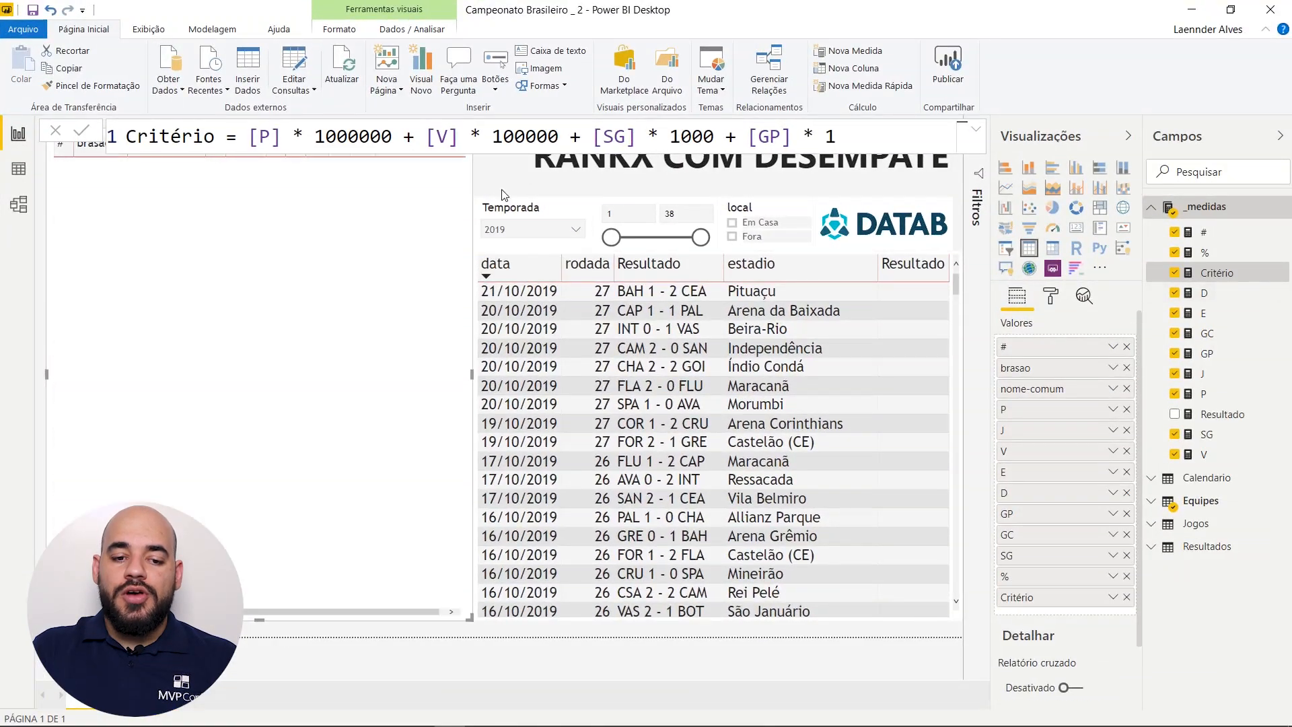
click(517, 196)
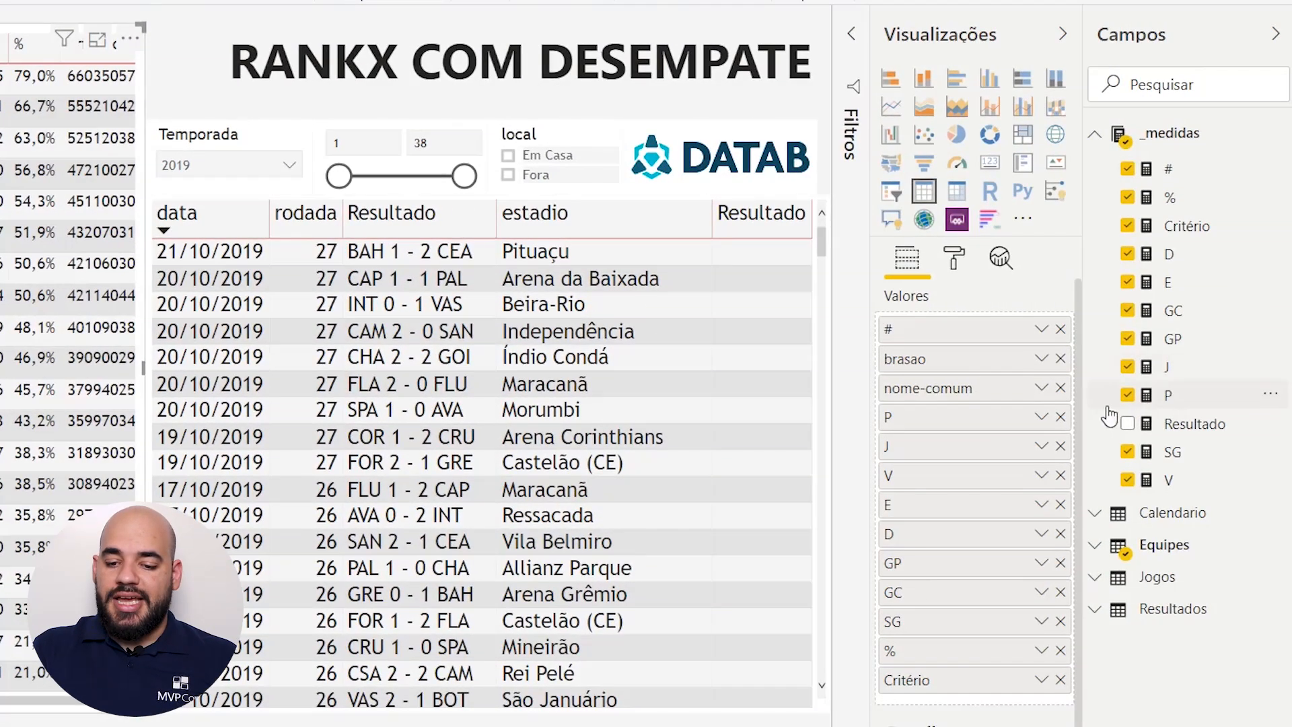
click(1062, 682)
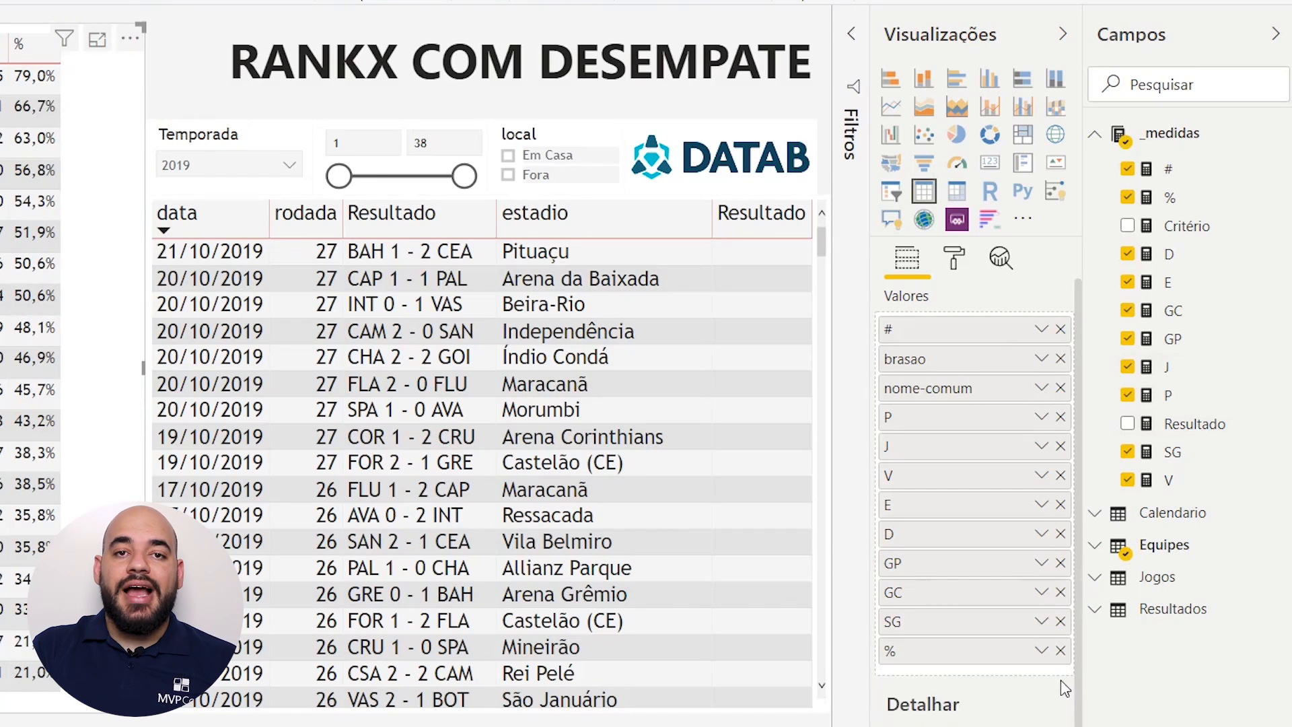
Step: Edit the # measure to rank by the weighted criterion instead of points: # = RANKX(ALL(Equipes);[Critério])
click(1176, 176)
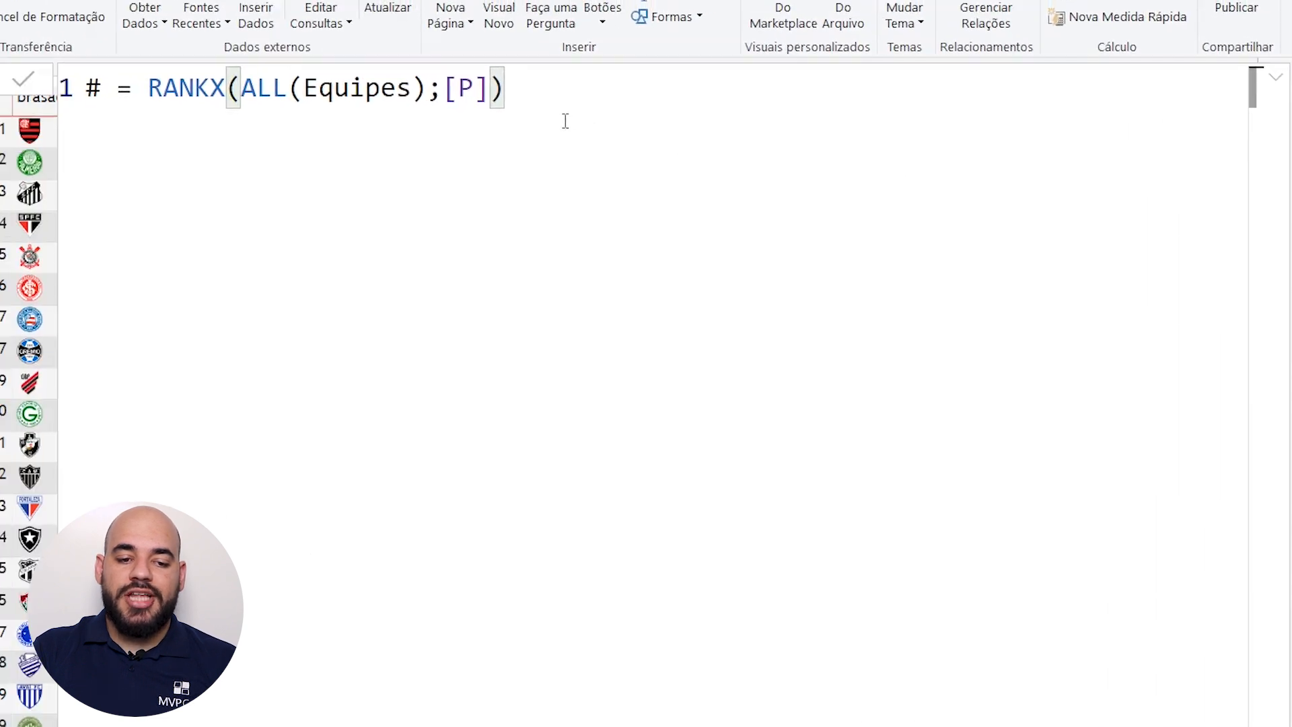
key(BackSpace)
key(BackSpace)
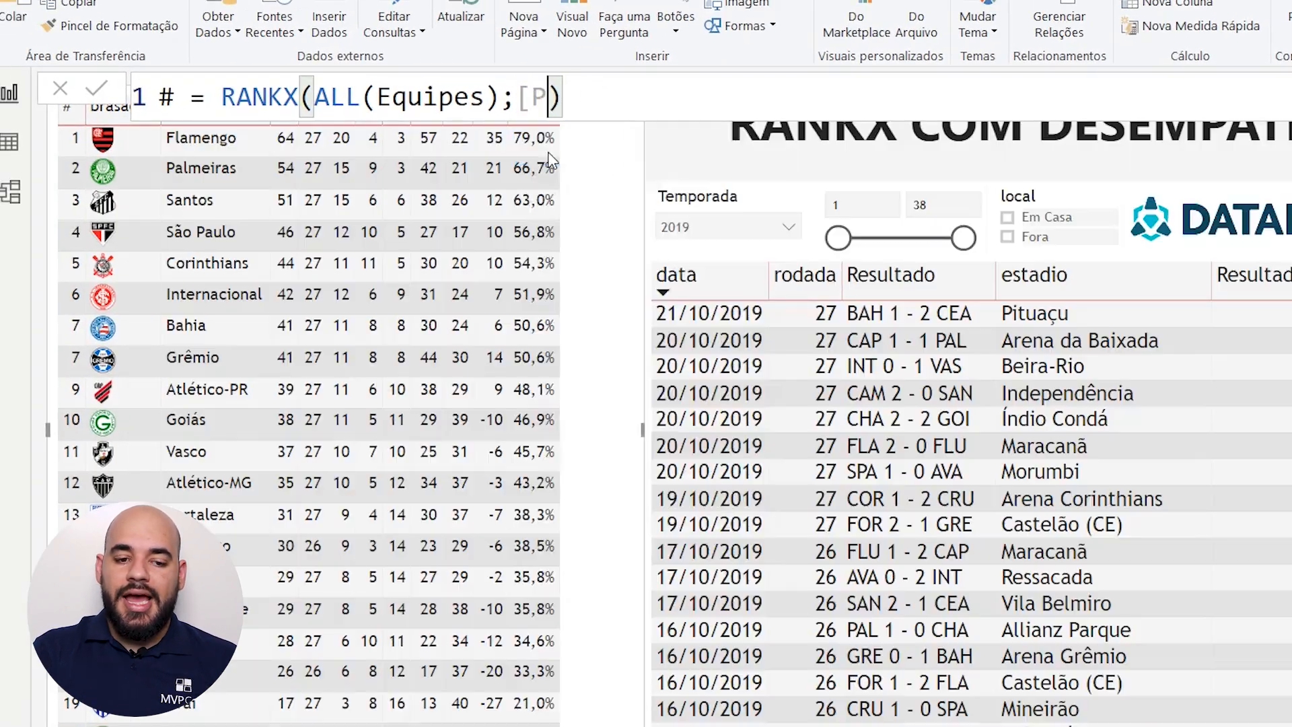
text([c)
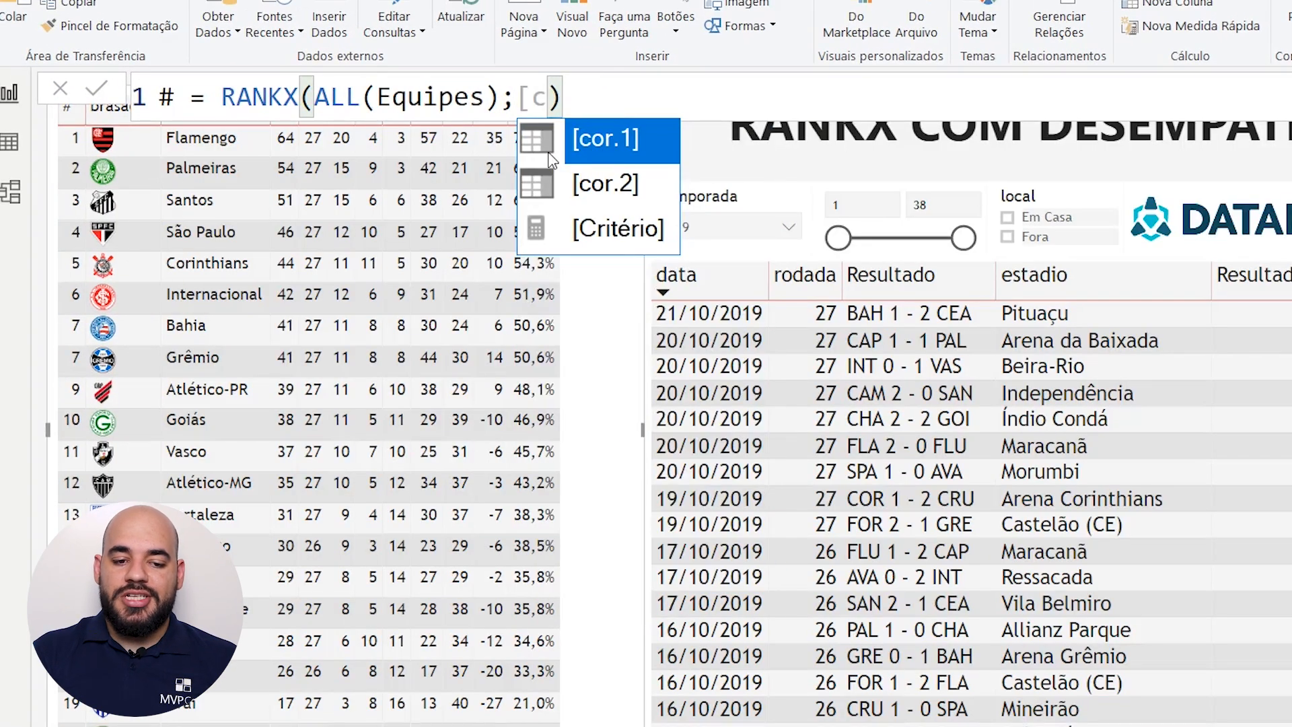
key(Down)
key(Down)
key(Tab)
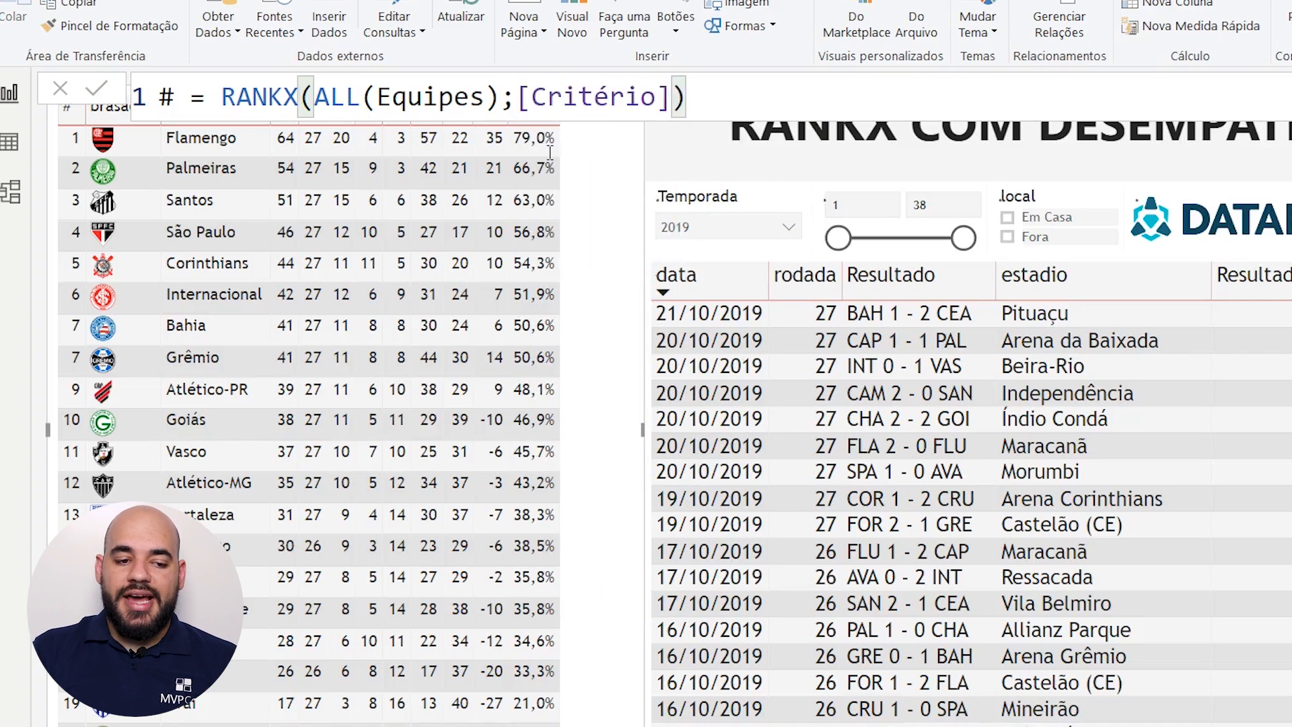
key(Return)
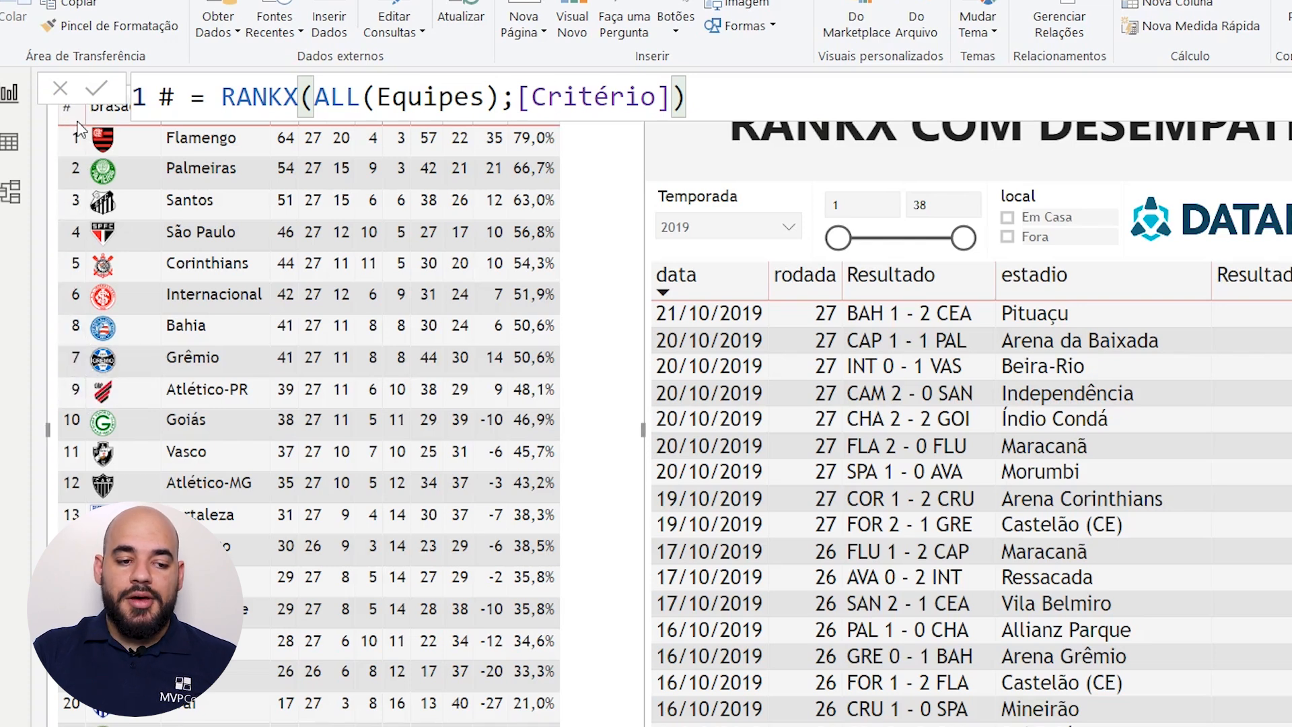
Step: Sort the team standings table by the # column in ascending order
click(683, 157)
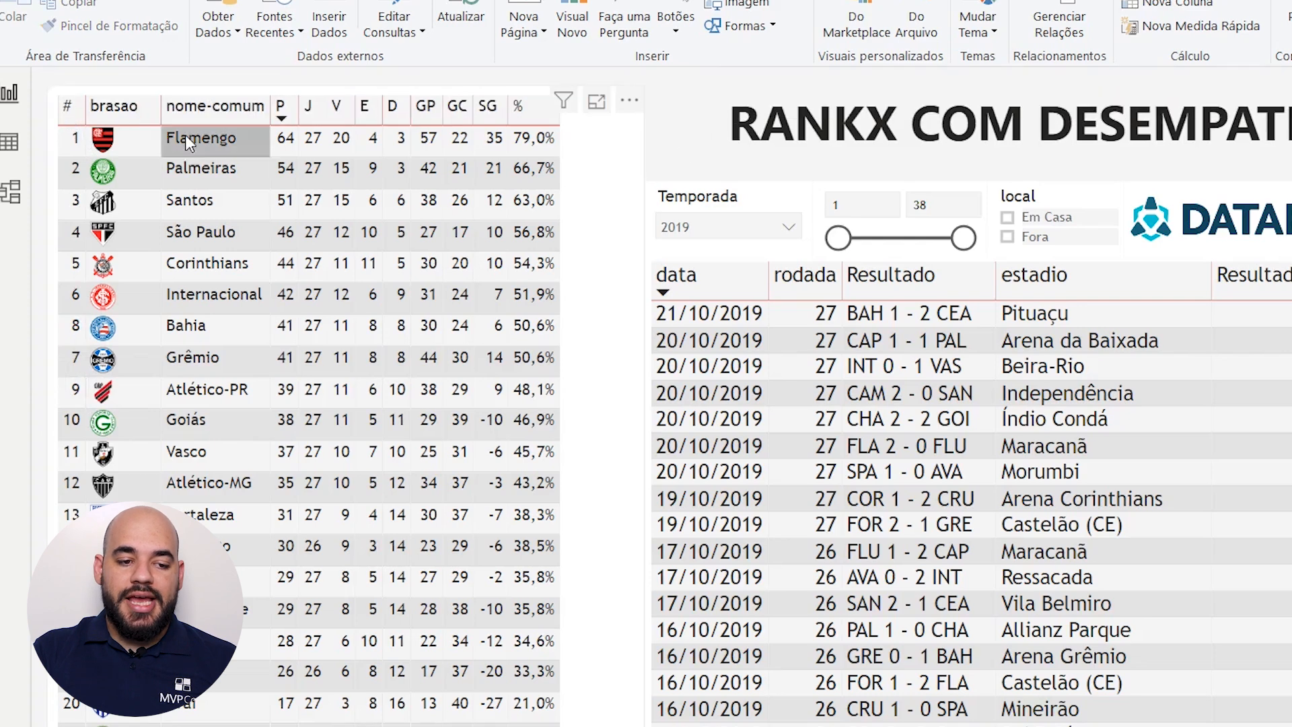
click(68, 111)
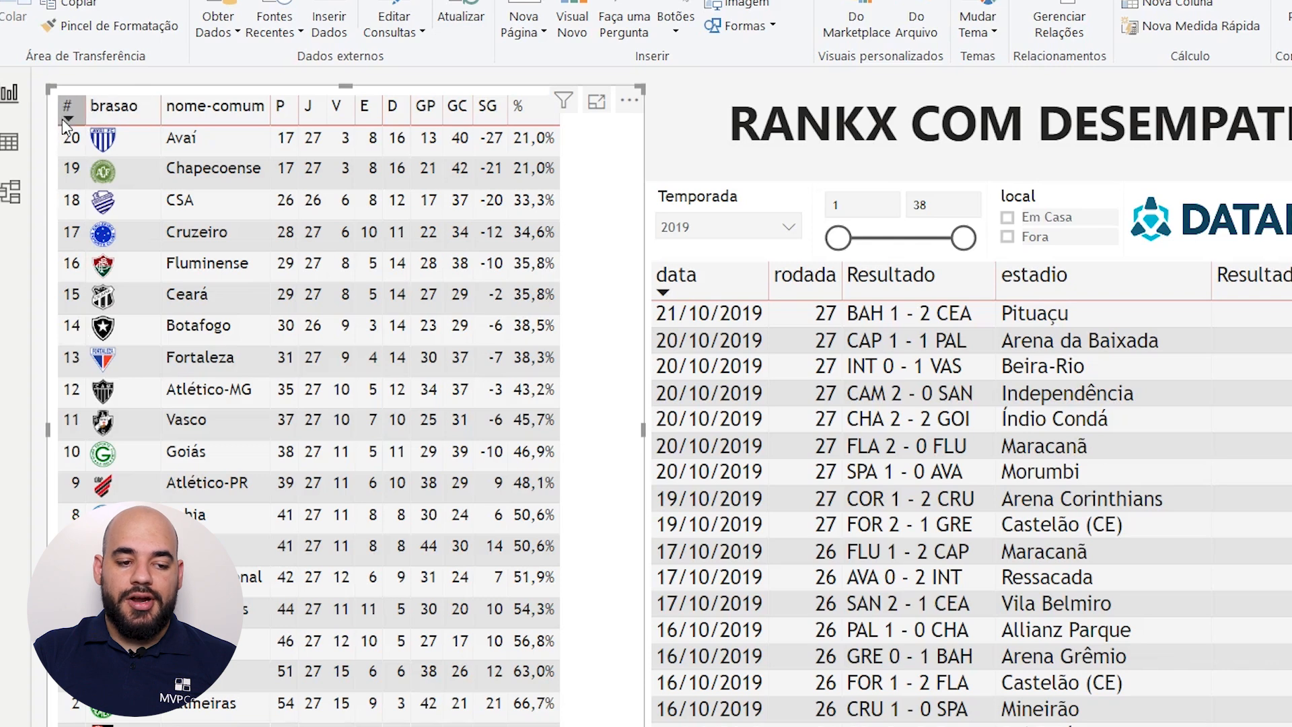
click(67, 110)
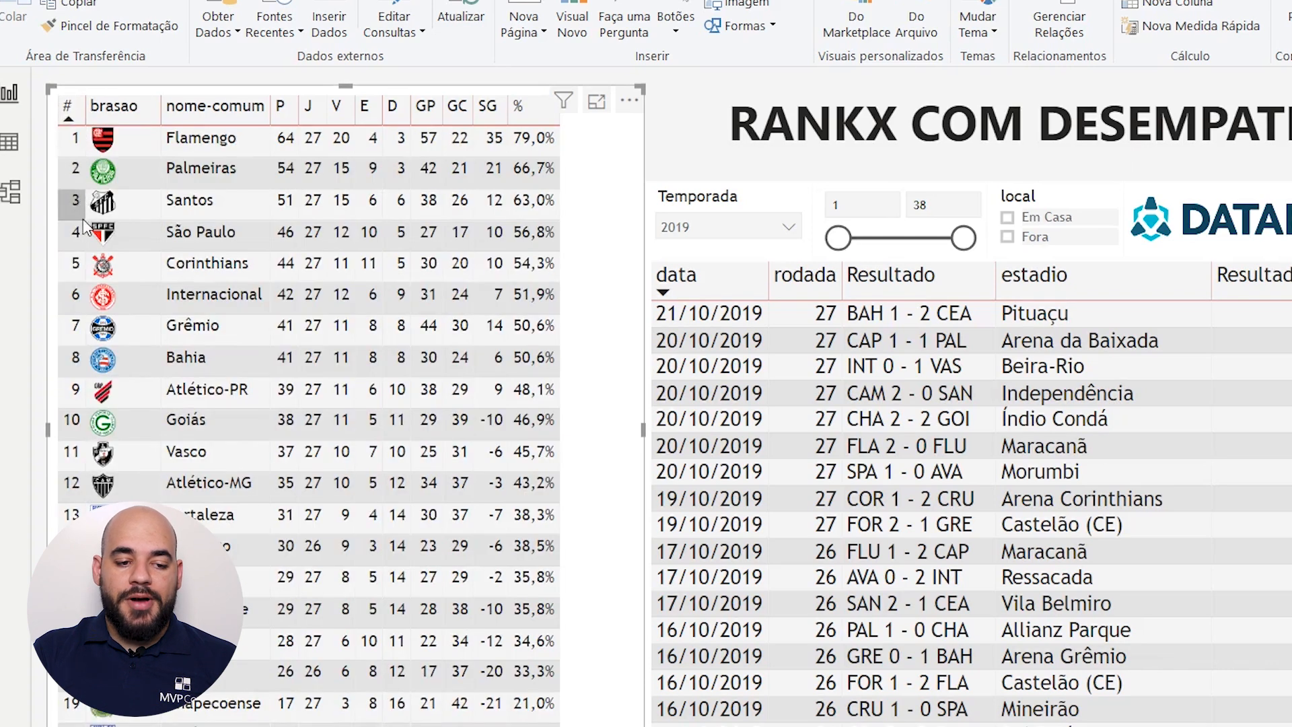